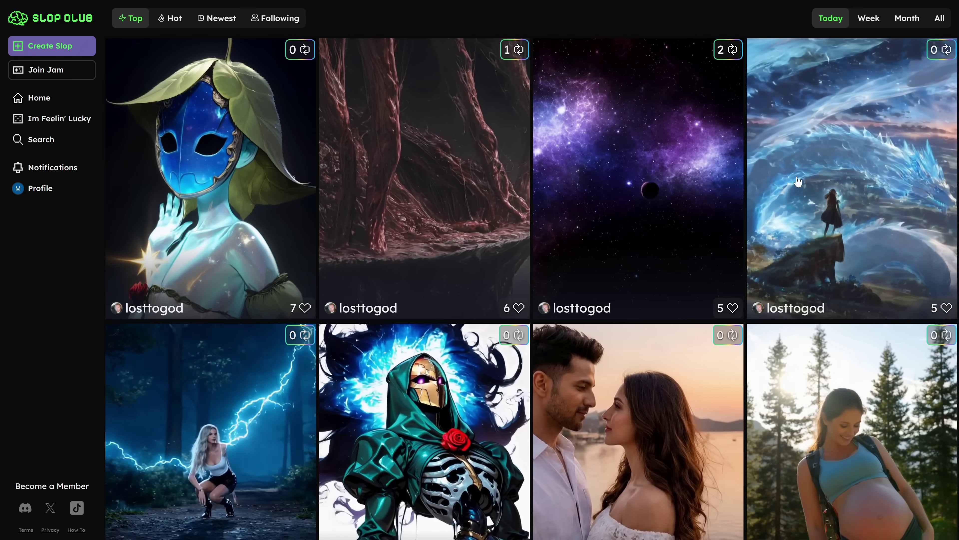
# Scroll the Slop Club feed, then sample the NYC Cabbie, Serene and Cowboy vibes in OpenAI.fm
pyautogui.scroll(-7, 798, 182)
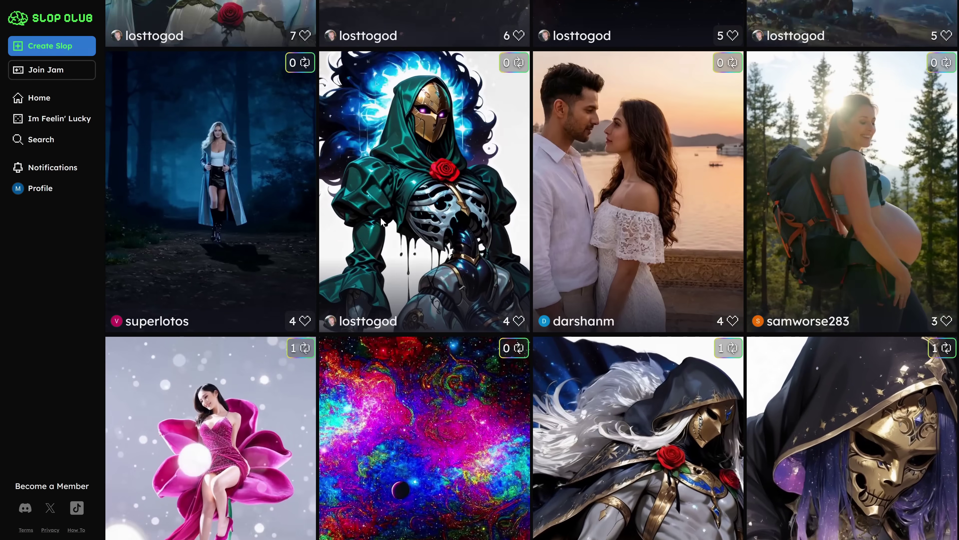
pyautogui.scroll(-5, 383, 221)
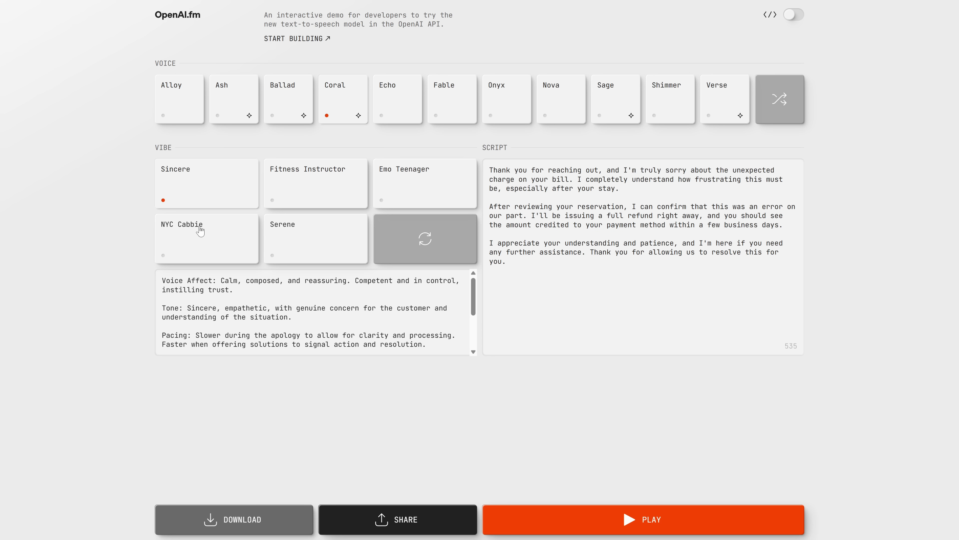
pyautogui.click(200, 231)
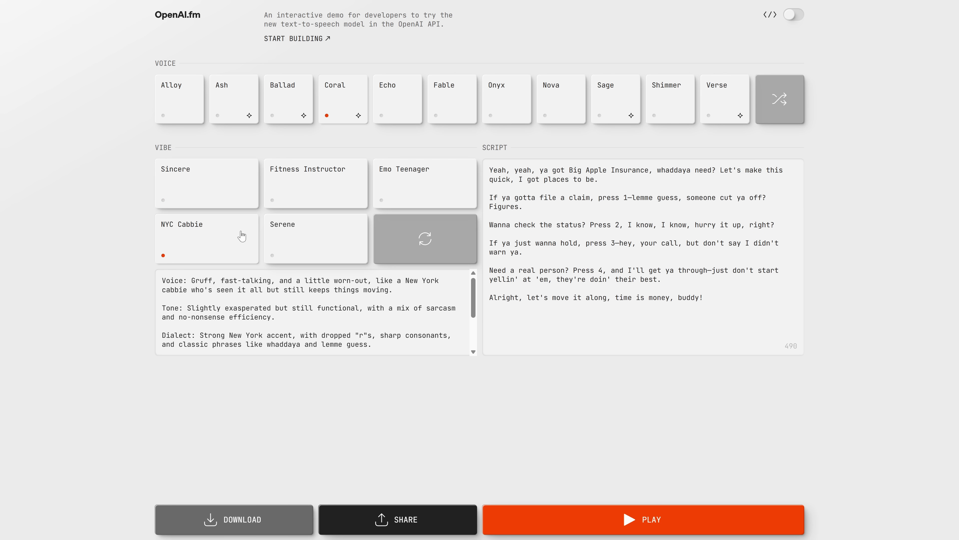
pyautogui.click(291, 245)
pyautogui.click(422, 236)
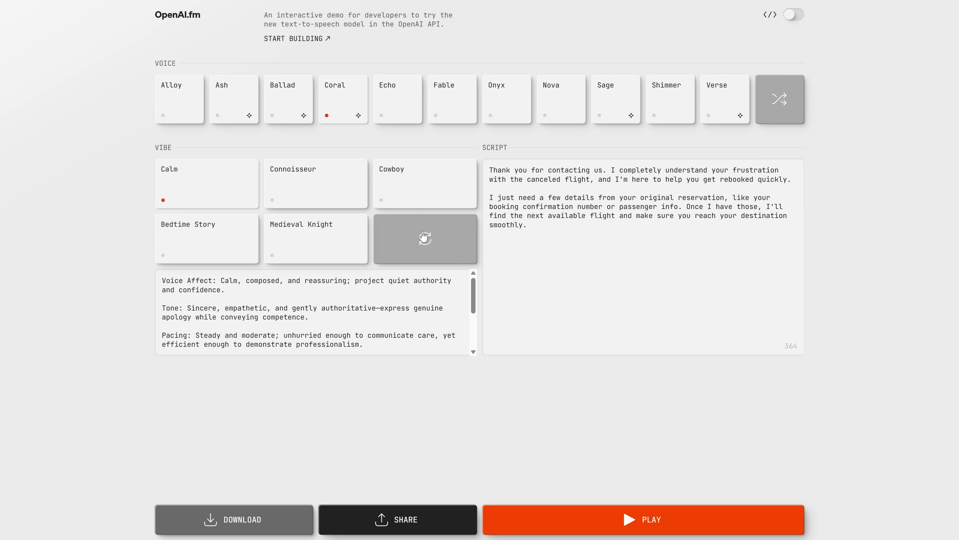
pyautogui.click(409, 184)
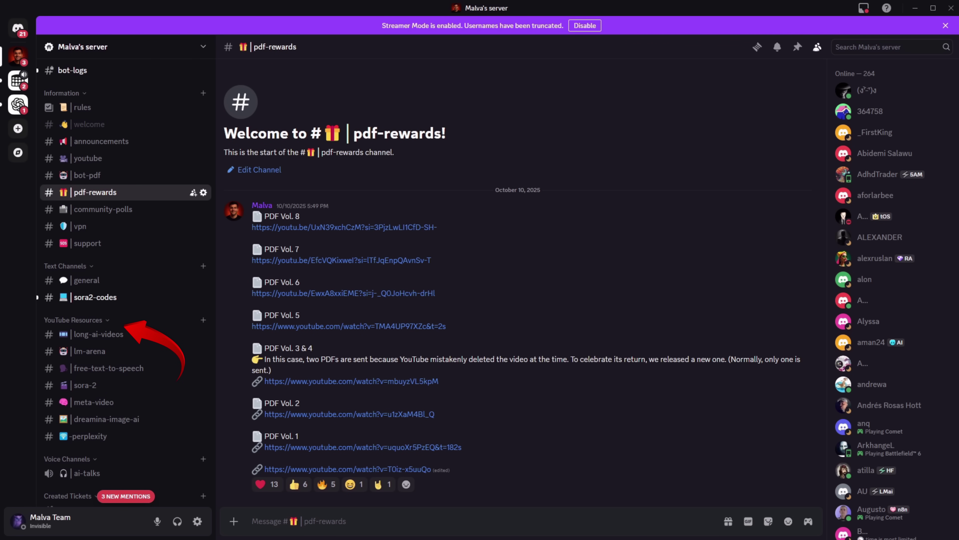
# Move through the lm-arena and sora-2 Discord channels to reach meta-video
pyautogui.click(106, 351)
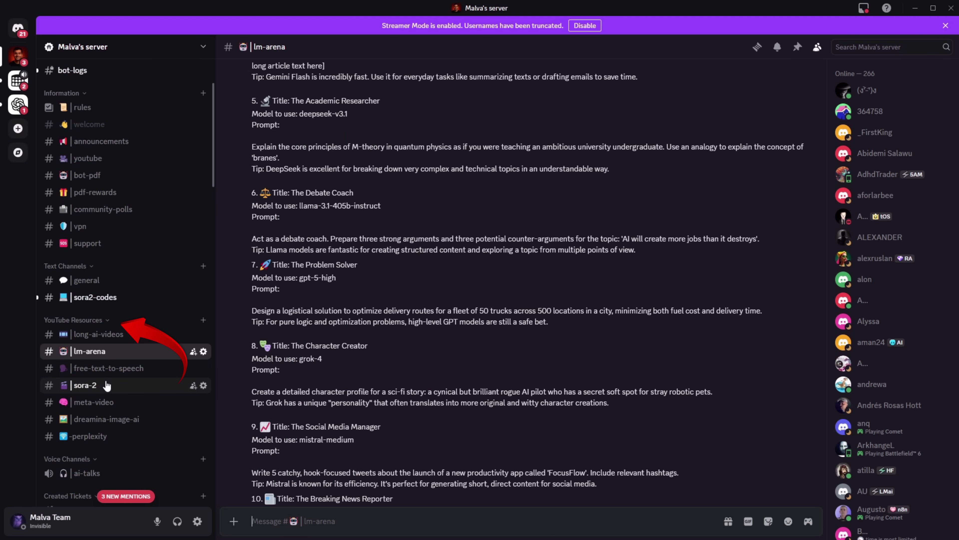
pyautogui.click(107, 385)
pyautogui.click(110, 403)
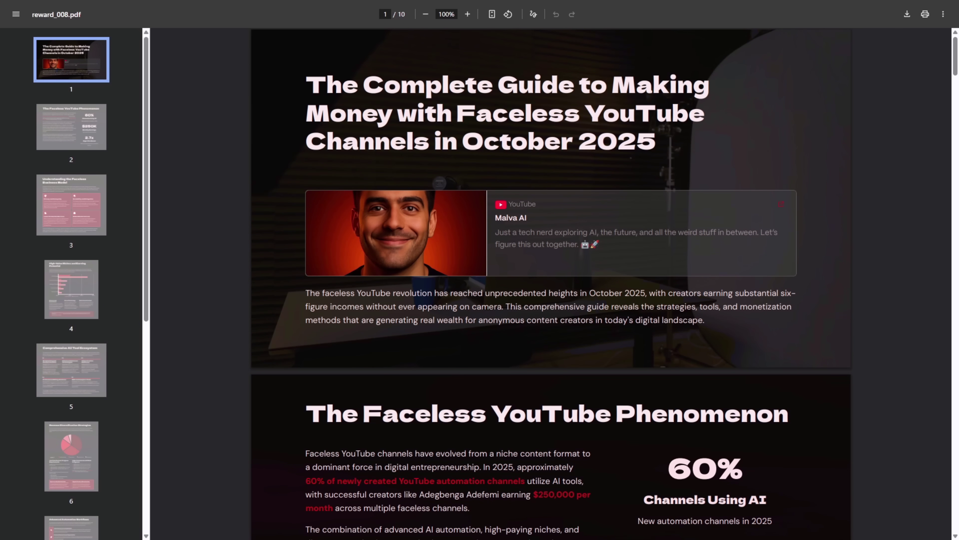
# Highlight the three-line title of reward_008.pdf, then clear the selection
pyautogui.moveTo(348, 95); pyautogui.dragTo(443, 109)
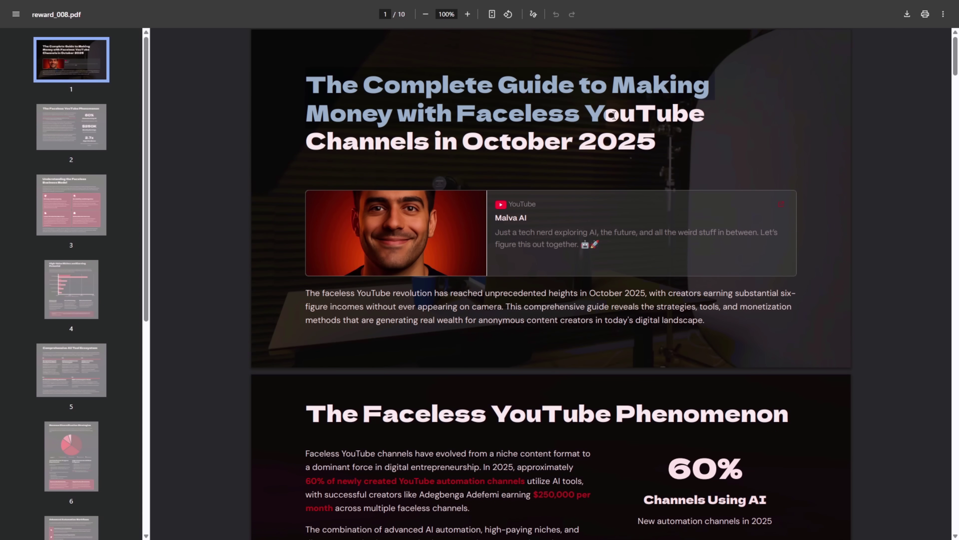
pyautogui.moveTo(613, 115); pyautogui.dragTo(665, 130)
pyautogui.click(746, 166)
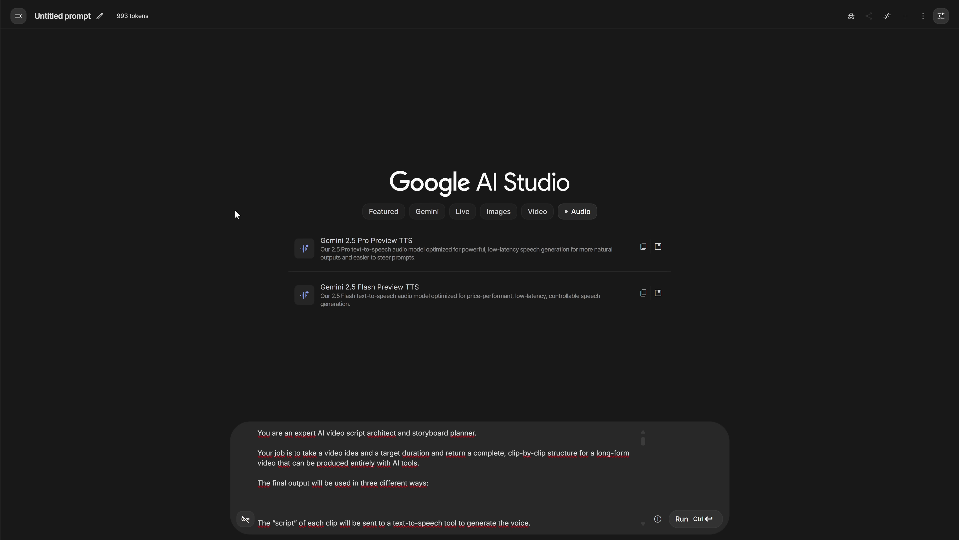
# Review the pasted storyboard prompt and bring up its Run settings for Gemini 3 Pro Preview
pyautogui.scroll(-10, 432, 487)
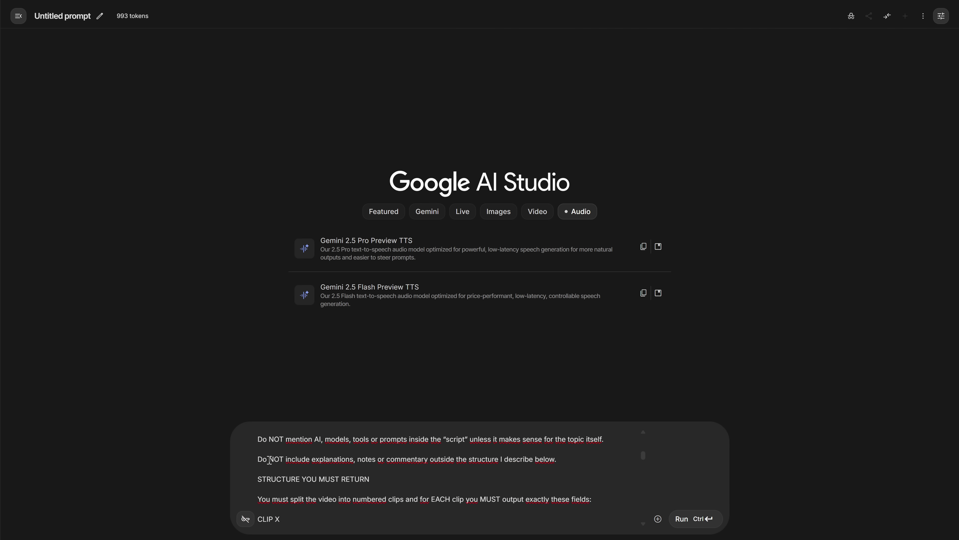
pyautogui.scroll(-15, 381, 488)
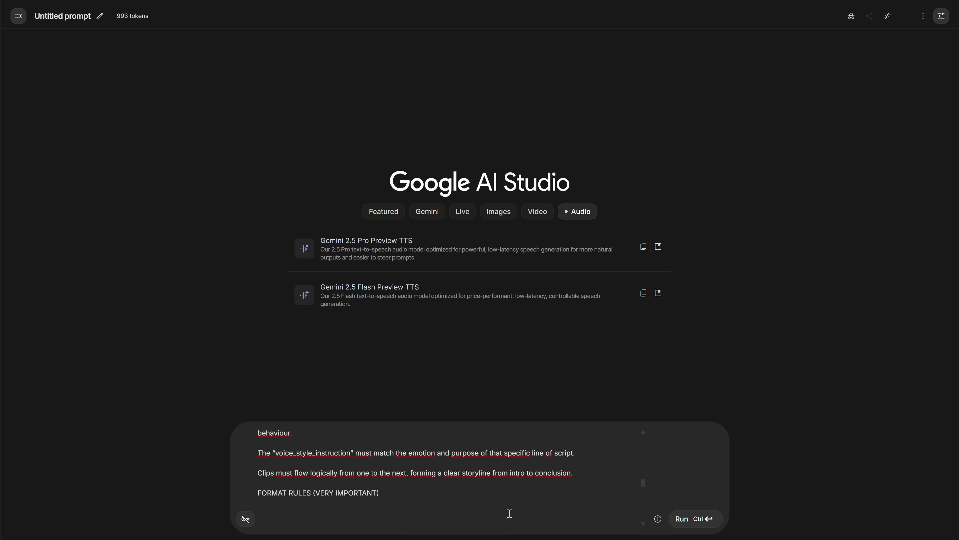
pyautogui.scroll(-5, 284, 504)
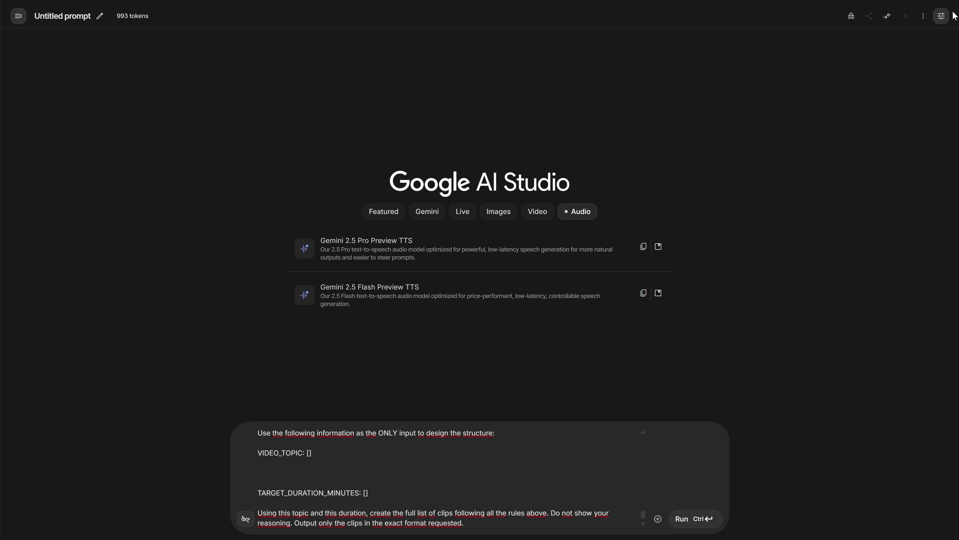
pyautogui.click(942, 16)
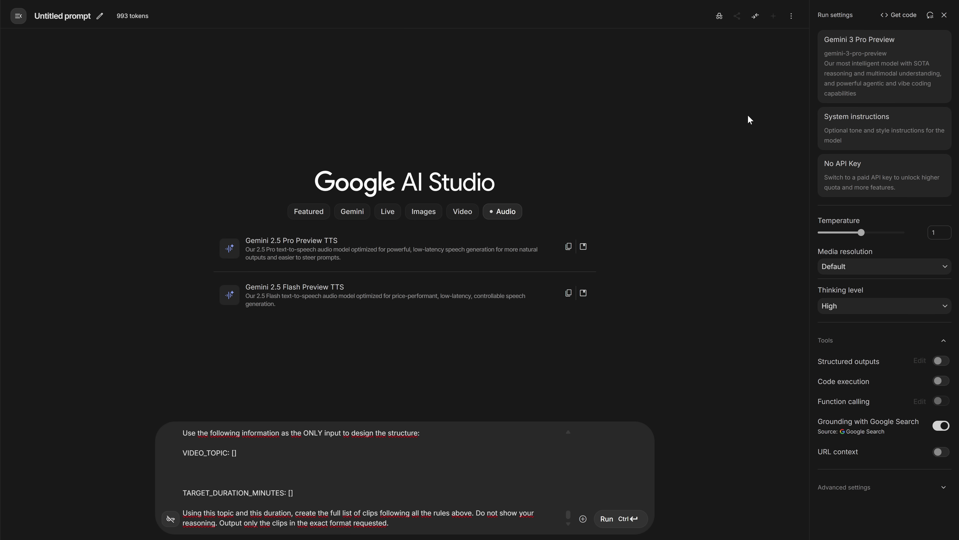
pyautogui.scroll(10, 395, 483)
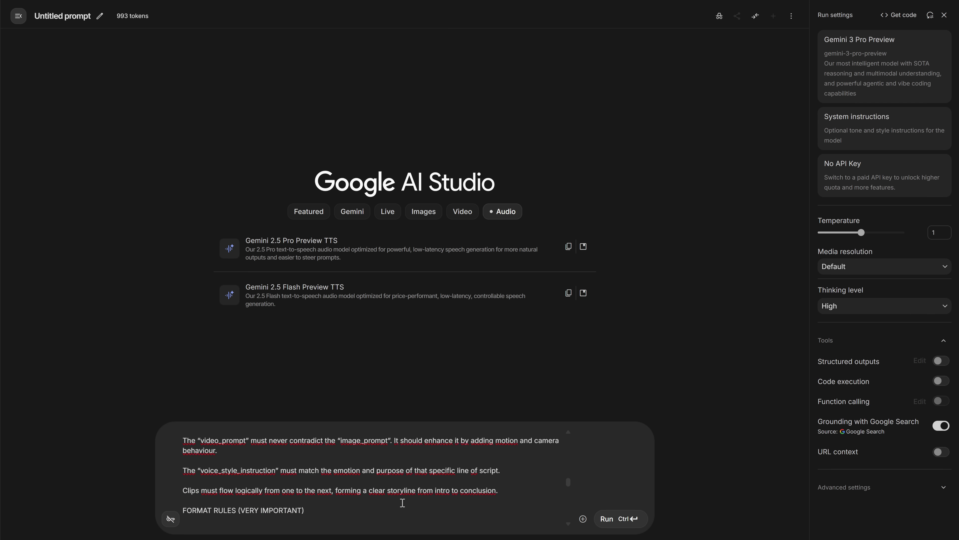
pyautogui.scroll(-10, 394, 463)
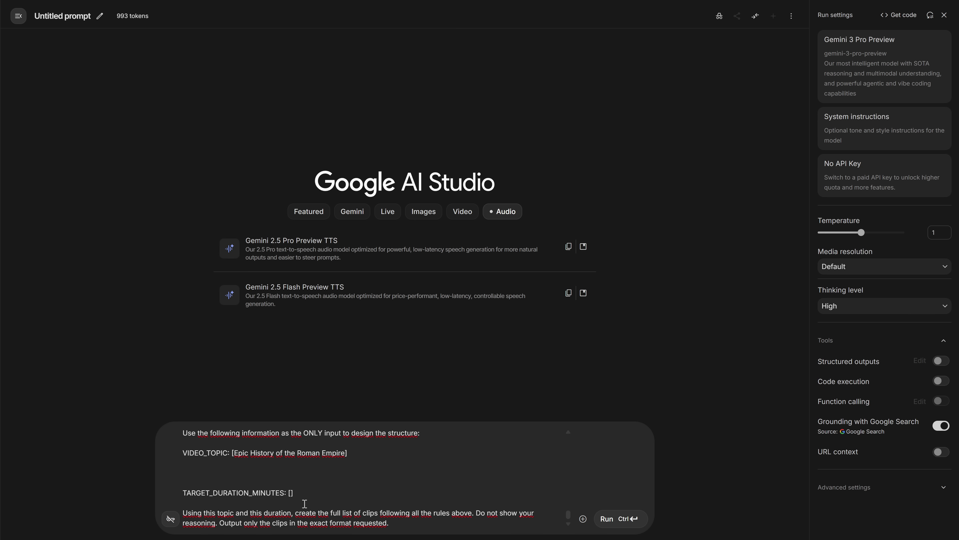
pyautogui.click(608, 523)
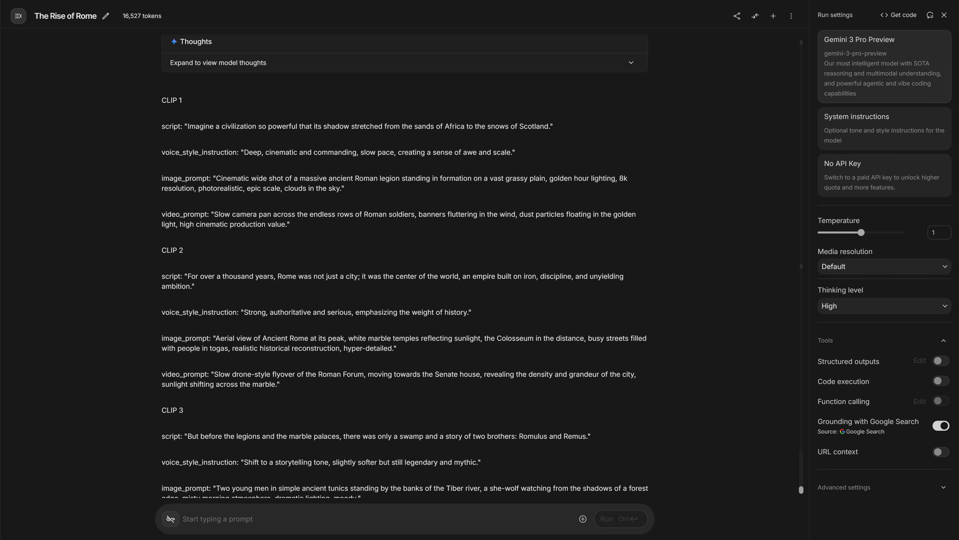
pyautogui.click(945, 15)
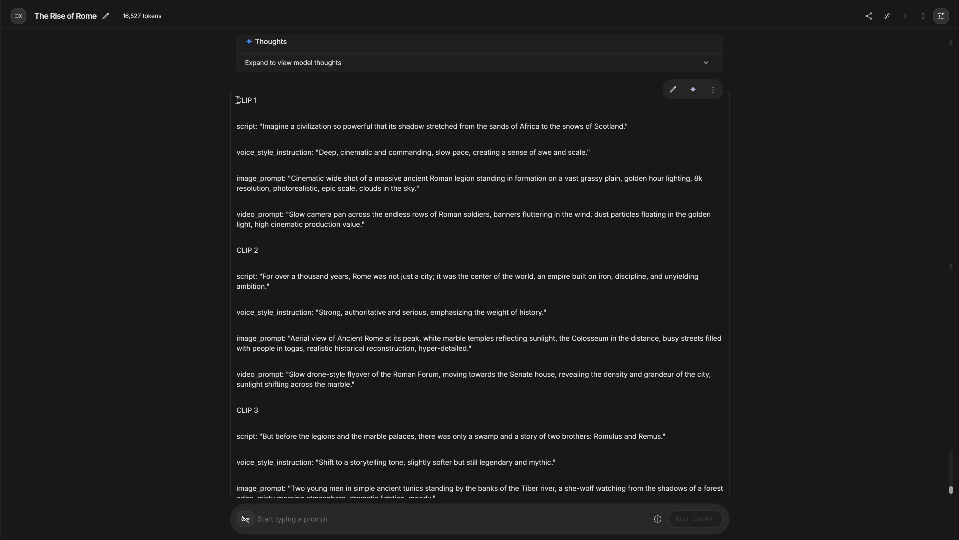
pyautogui.moveTo(633, 130); pyautogui.dragTo(265, 161)
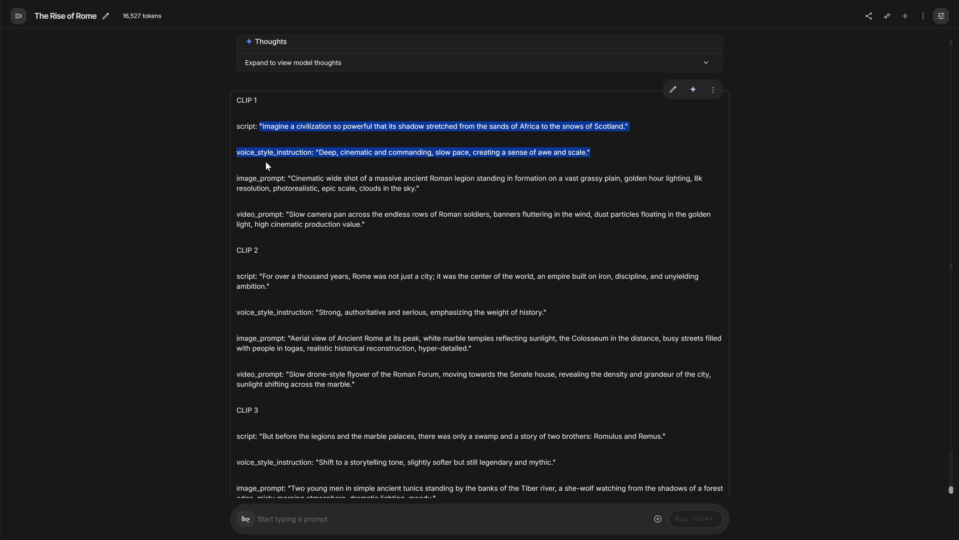
pyautogui.click(233, 151)
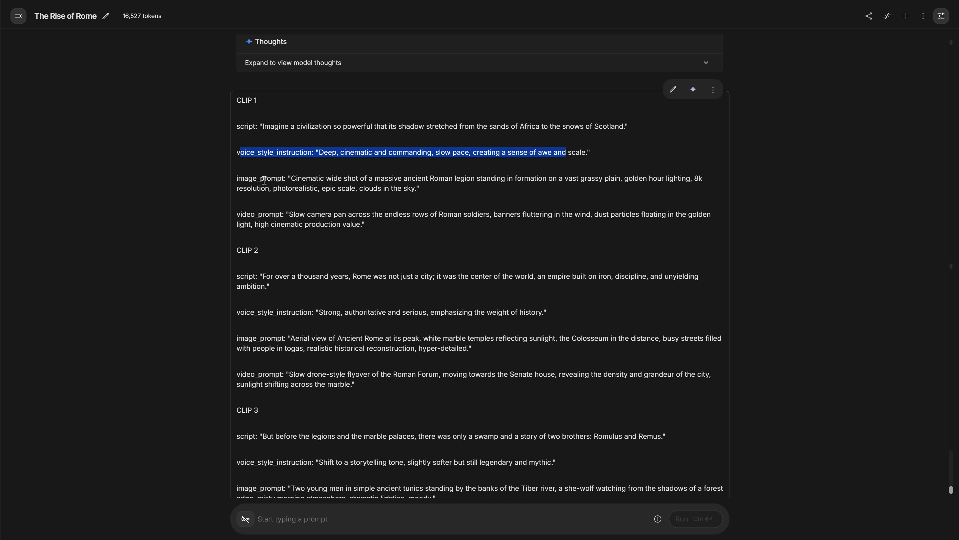
pyautogui.moveTo(245, 178); pyautogui.dragTo(443, 192)
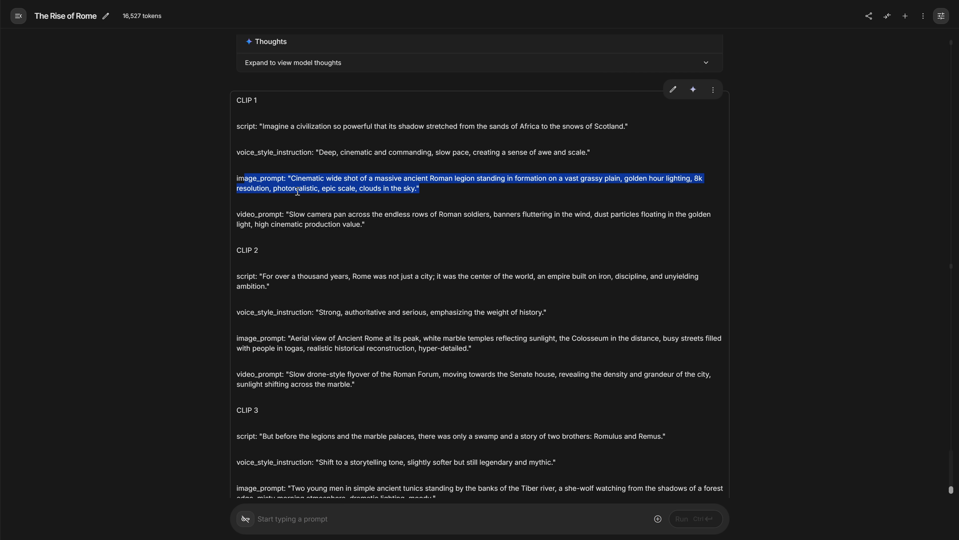
pyautogui.moveTo(239, 214); pyautogui.dragTo(380, 226)
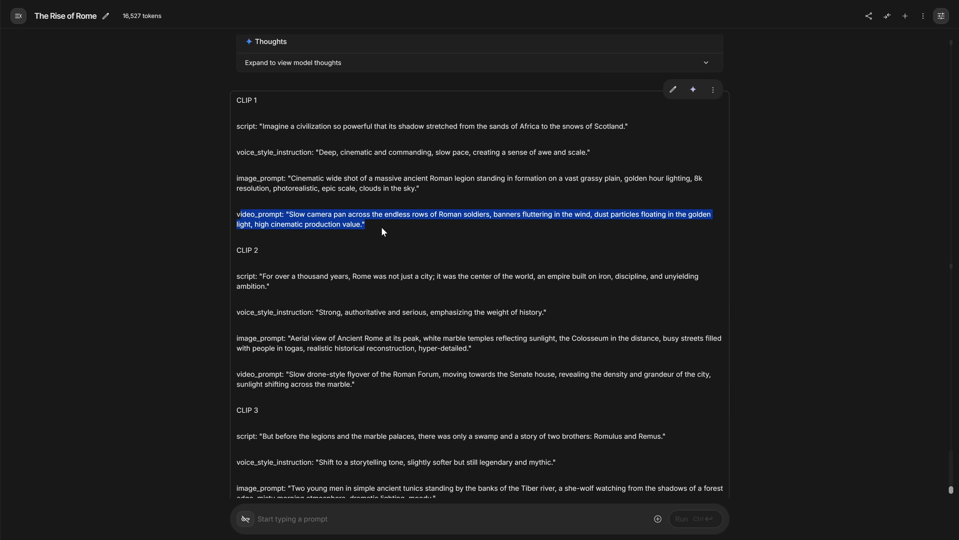
pyautogui.scroll(-2, 340, 239)
pyautogui.scroll(-20, 286, 302)
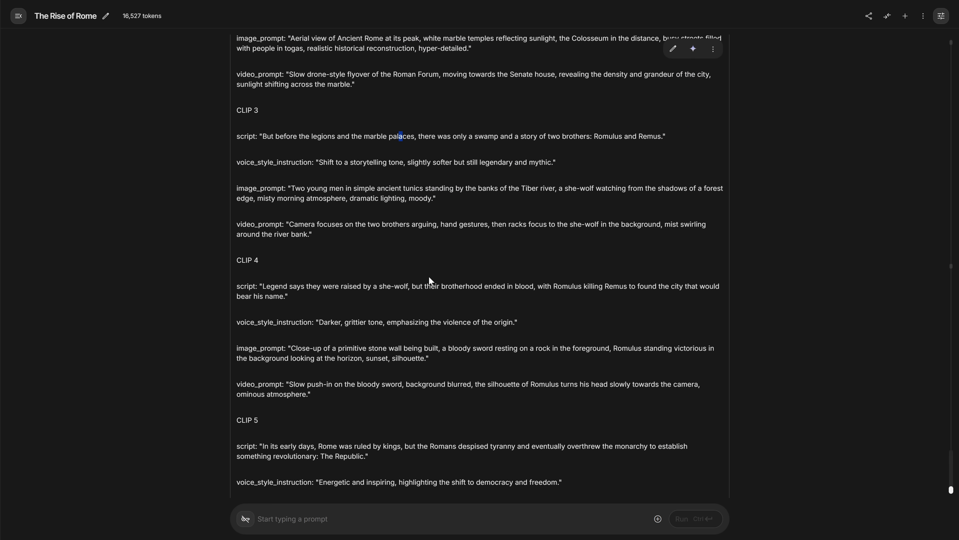
pyautogui.scroll(-20, 393, 396)
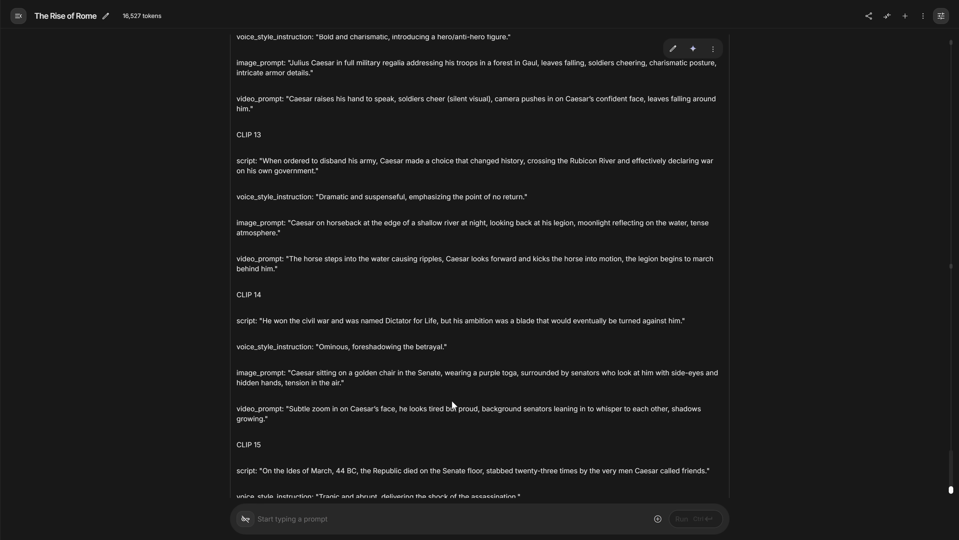
pyautogui.scroll(-8, 434, 402)
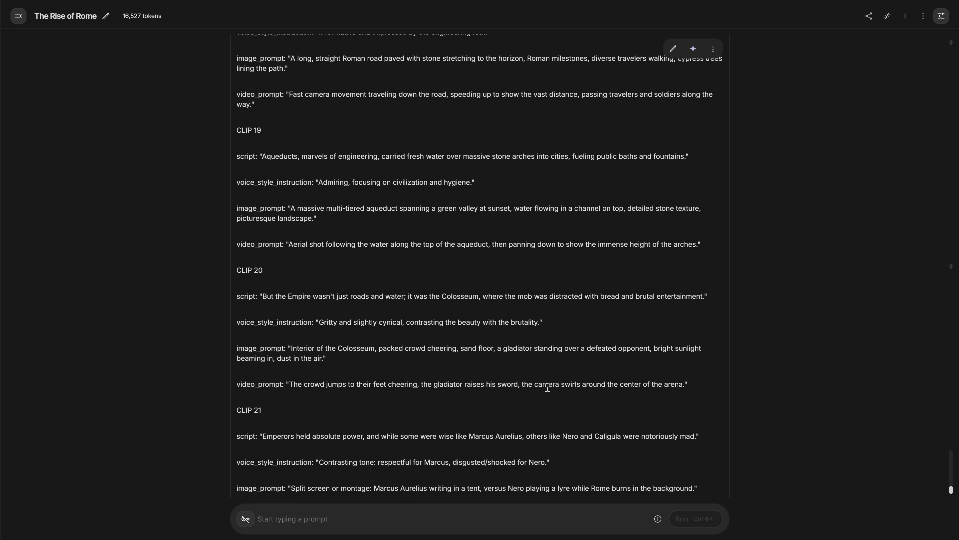
pyautogui.moveTo(547, 388); pyautogui.dragTo(233, 262)
pyautogui.scroll(-9, 264, 303)
pyautogui.click(297, 332)
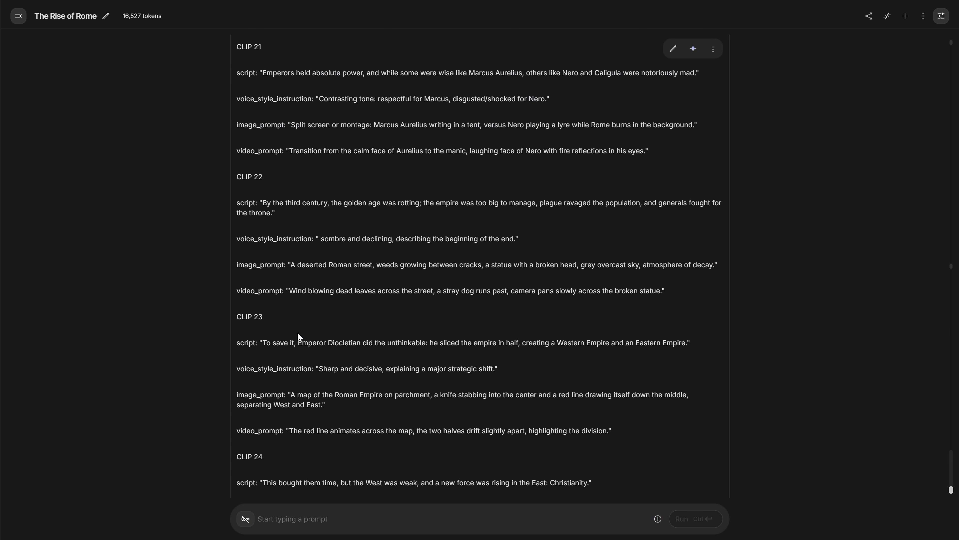
pyautogui.middleClick(298, 337)
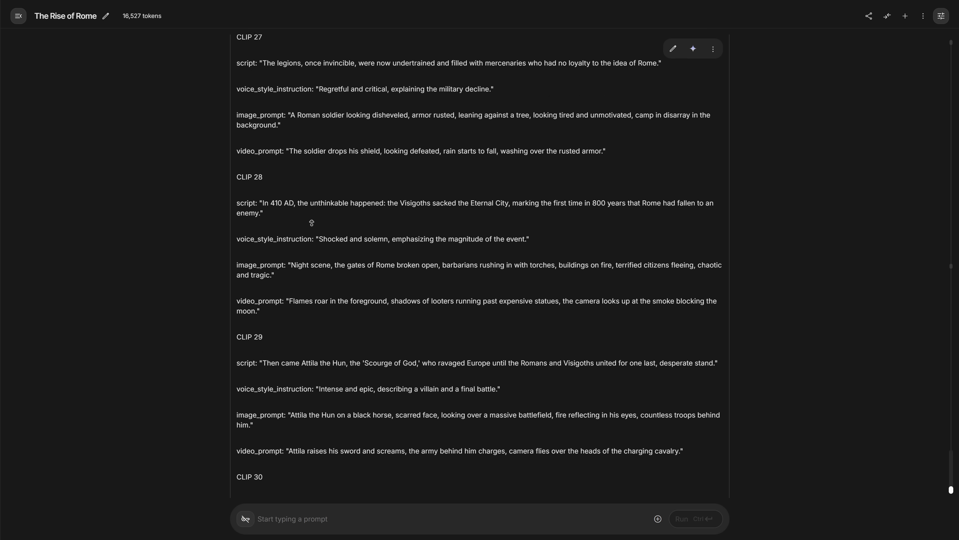
pyautogui.scroll(20, 311, 223)
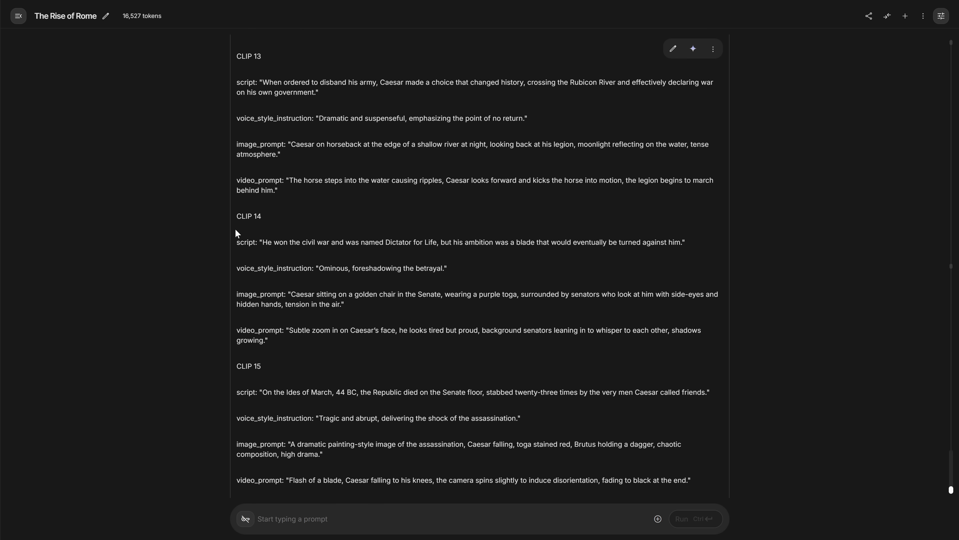
pyautogui.scroll(-4, 308, 431)
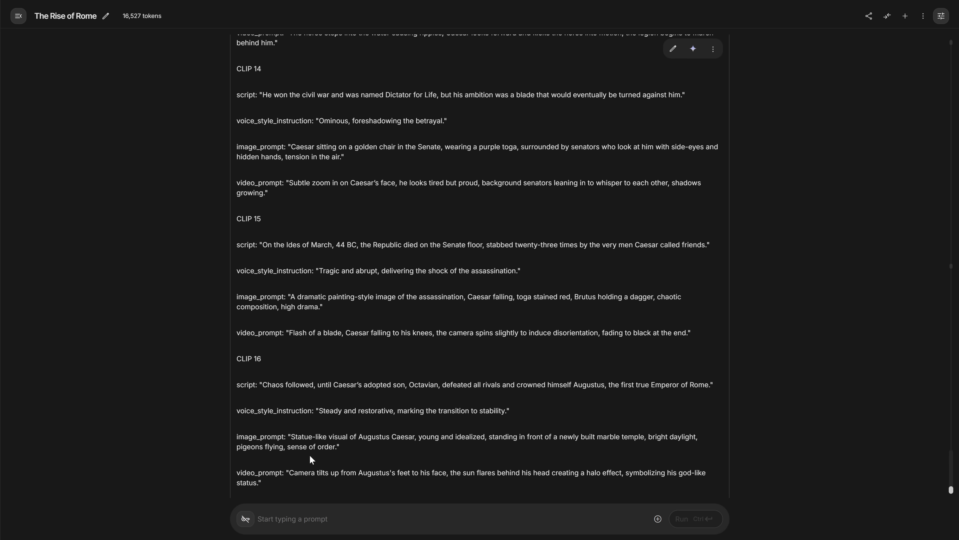
pyautogui.scroll(13, 389, 395)
pyautogui.scroll(10, 311, 357)
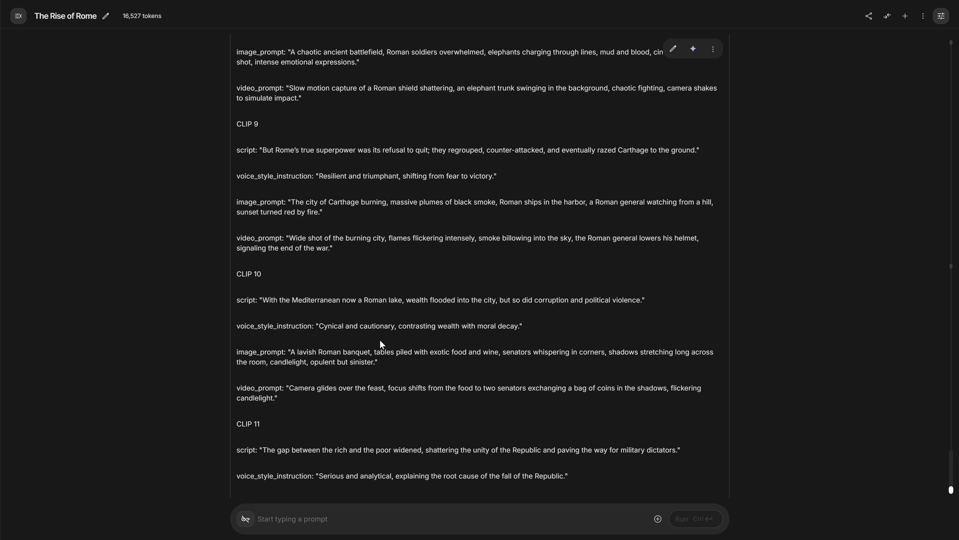
pyautogui.moveTo(294, 282); pyautogui.dragTo(341, 297)
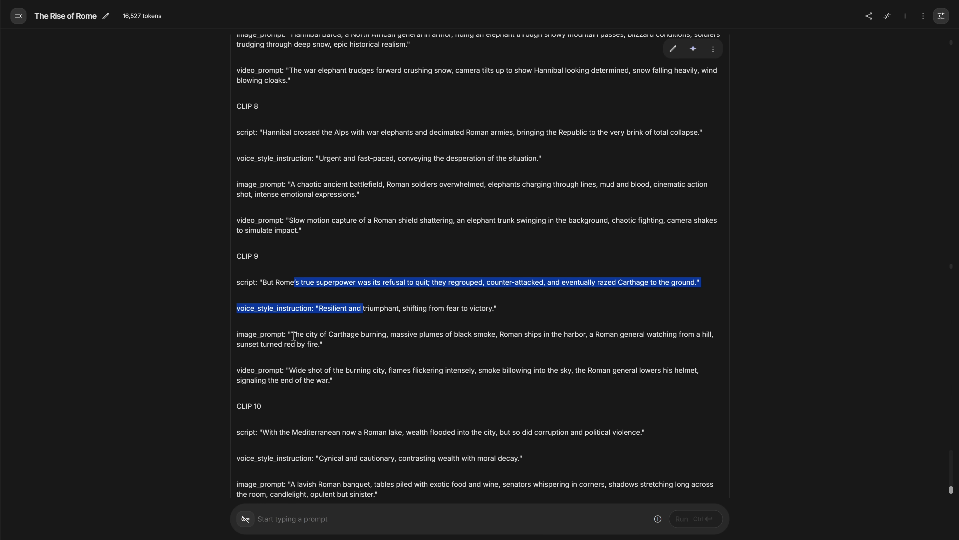
pyautogui.moveTo(271, 334); pyautogui.dragTo(336, 351)
pyautogui.moveTo(367, 386); pyautogui.dragTo(244, 335)
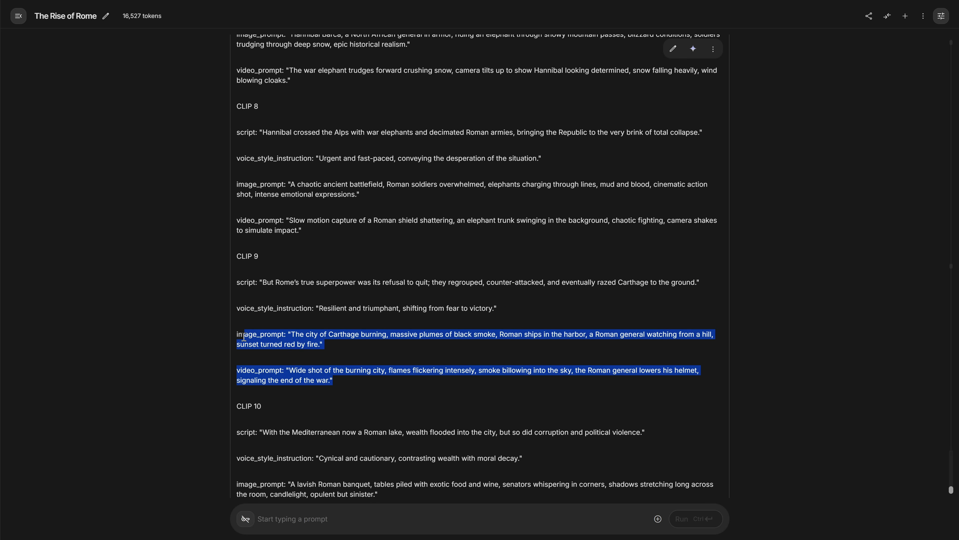
pyautogui.click(337, 287)
pyautogui.scroll(8, 338, 287)
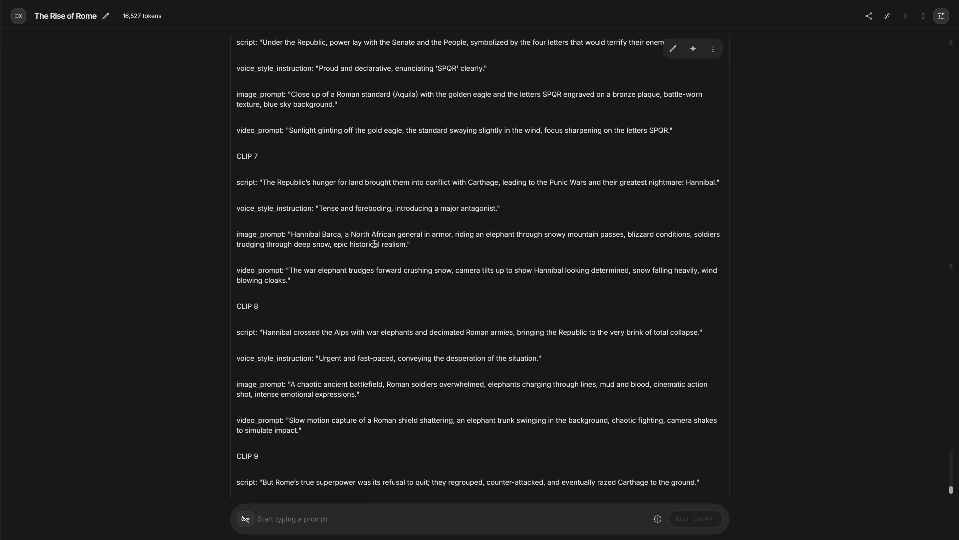
pyautogui.scroll(6, 480, 296)
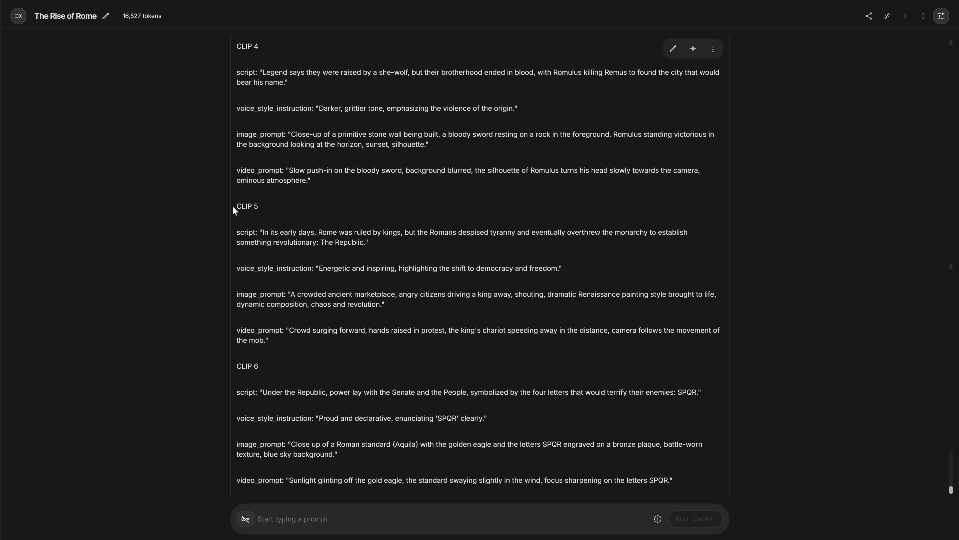
pyautogui.moveTo(233, 207); pyautogui.dragTo(337, 327)
pyautogui.click(383, 345)
pyautogui.scroll(5, 383, 345)
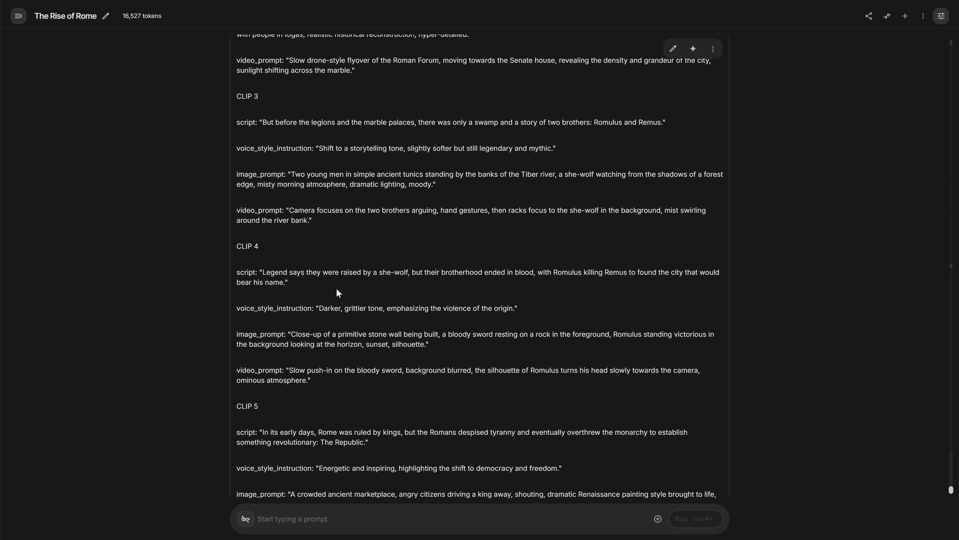
pyautogui.scroll(5, 337, 291)
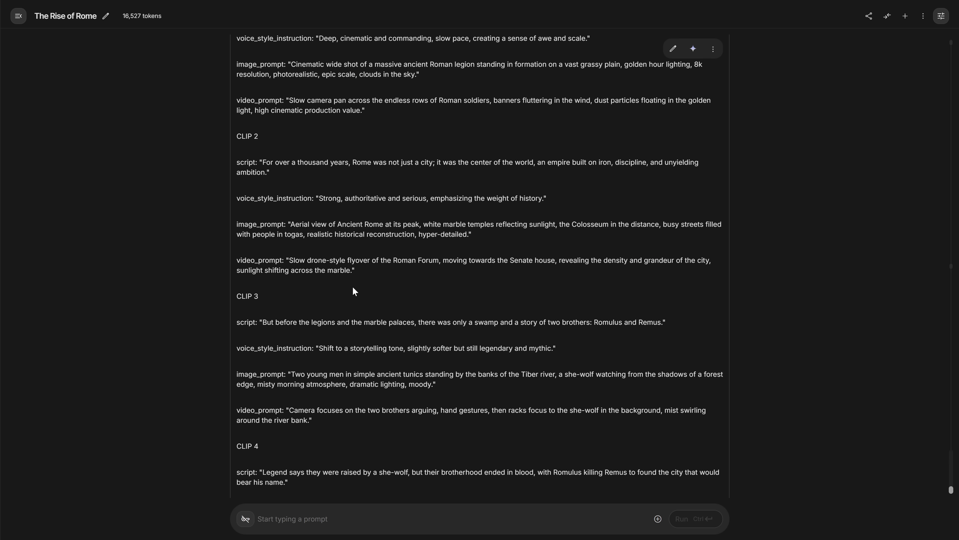
pyautogui.scroll(2, 353, 288)
pyautogui.moveTo(241, 259); pyautogui.dragTo(361, 361)
pyautogui.click(394, 365)
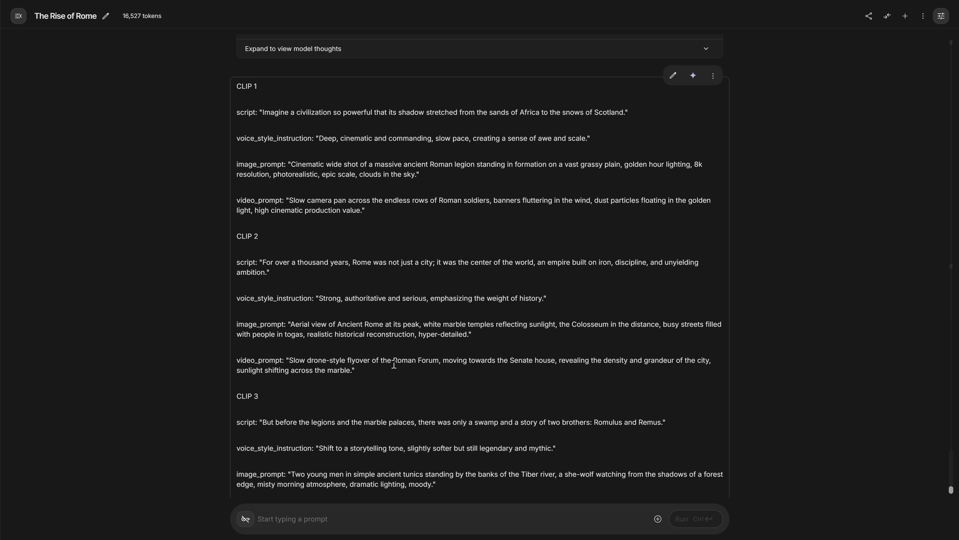
pyautogui.scroll(12, 435, 329)
pyautogui.scroll(-10, 340, 386)
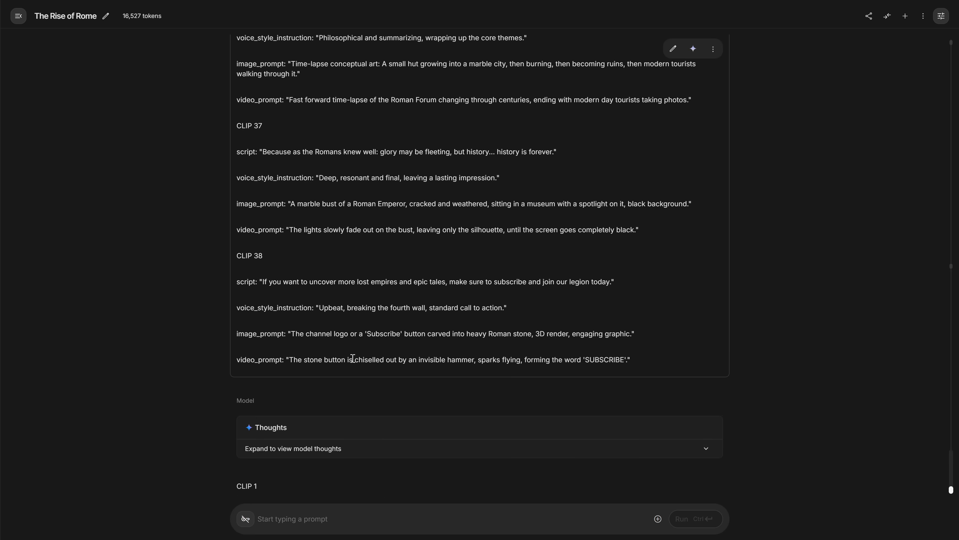
pyautogui.scroll(-3, 343, 351)
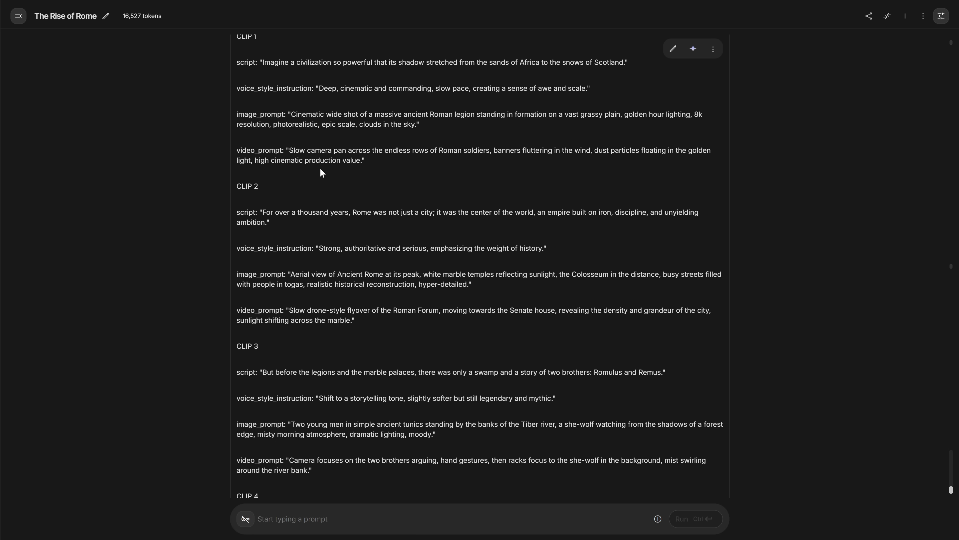
pyautogui.scroll(-1, 322, 173)
pyautogui.scroll(1, 321, 167)
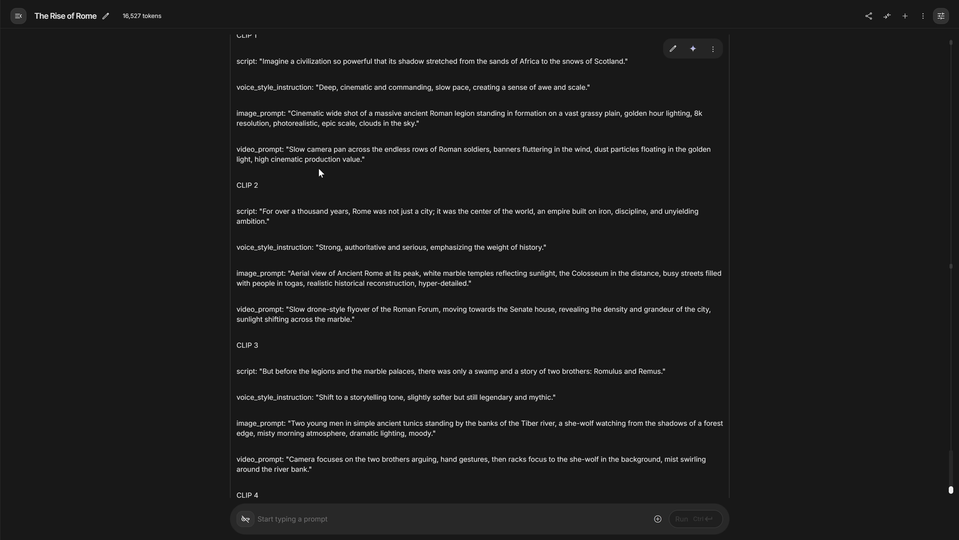
pyautogui.scroll(1, 320, 174)
pyautogui.scroll(1, 348, 204)
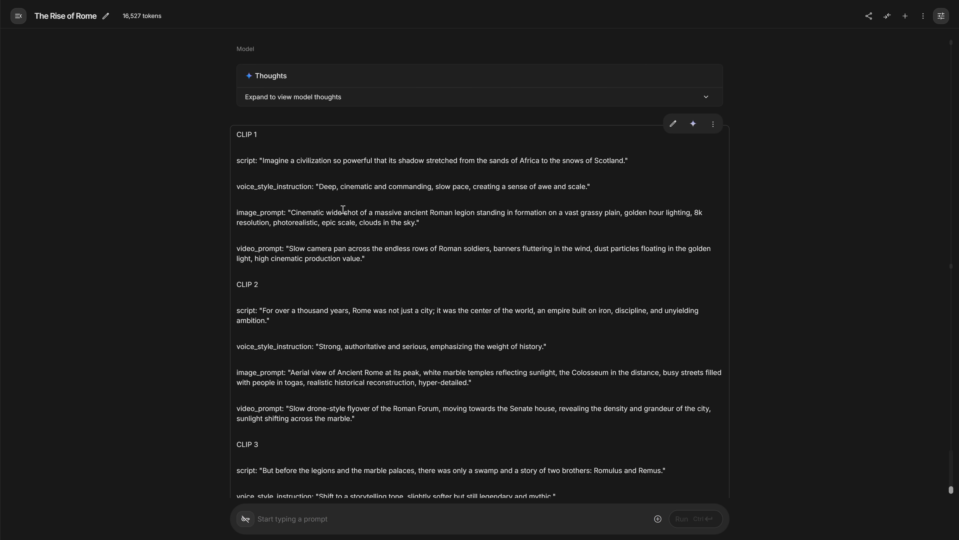
pyautogui.scroll(-1, 342, 225)
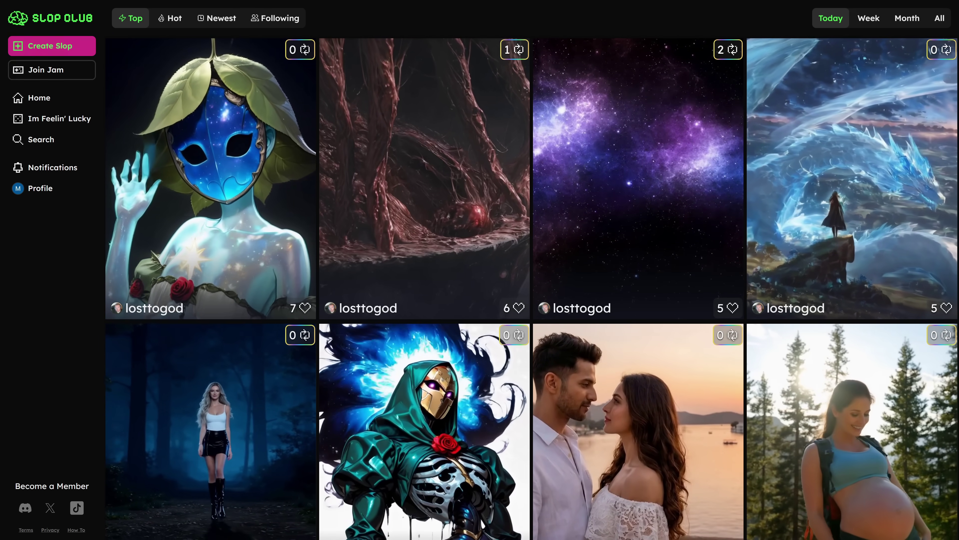
pyautogui.scroll(-7, 794, 179)
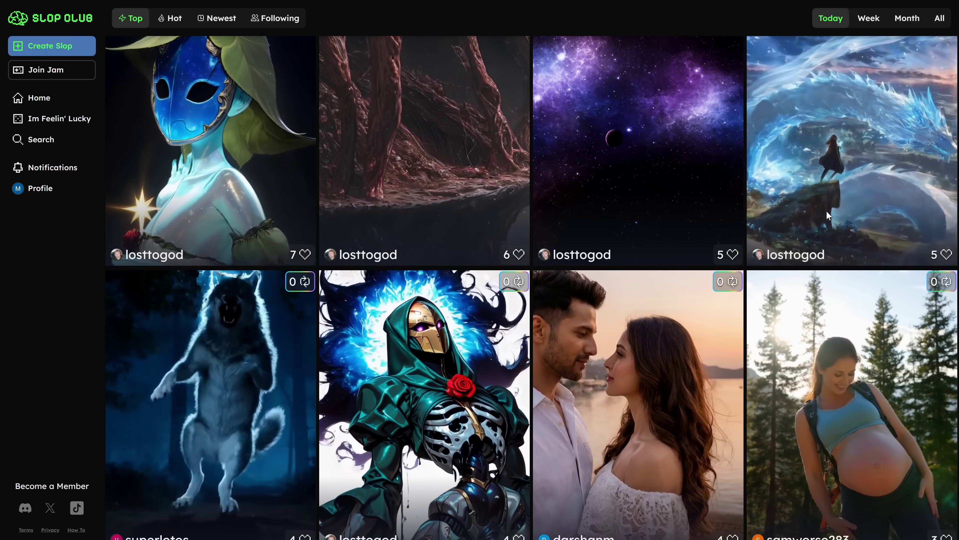
pyautogui.scroll(-5, 382, 221)
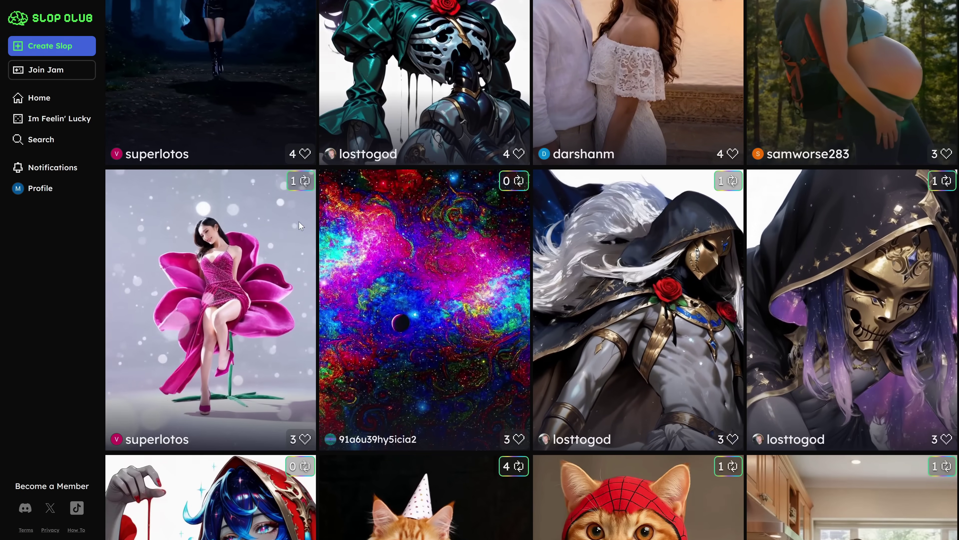
pyautogui.scroll(-8, 627, 291)
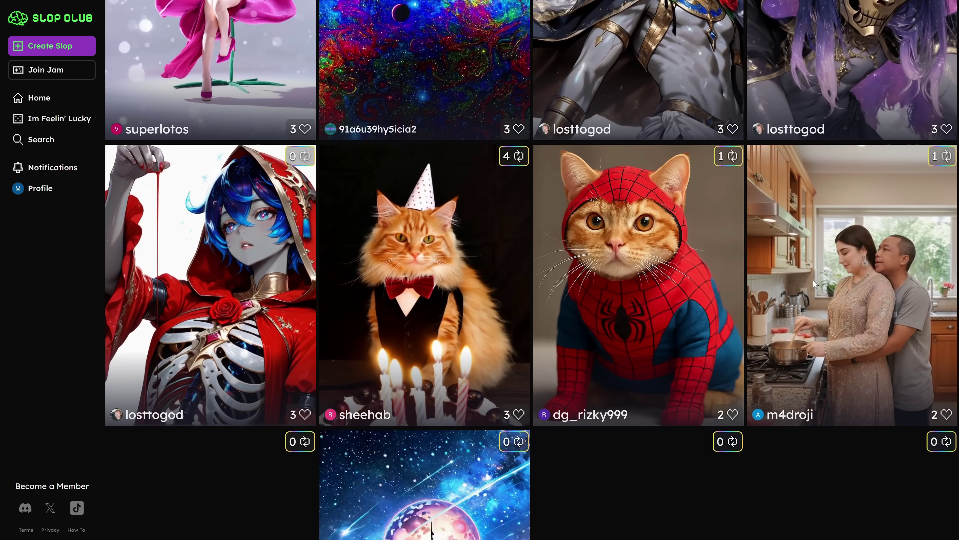
pyautogui.scroll(-5, 359, 289)
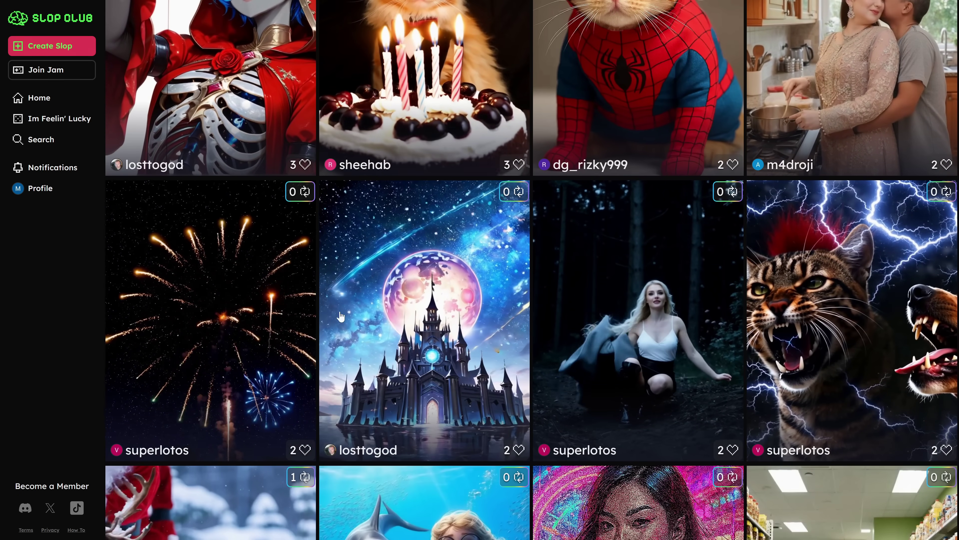
pyautogui.scroll(-5, 809, 351)
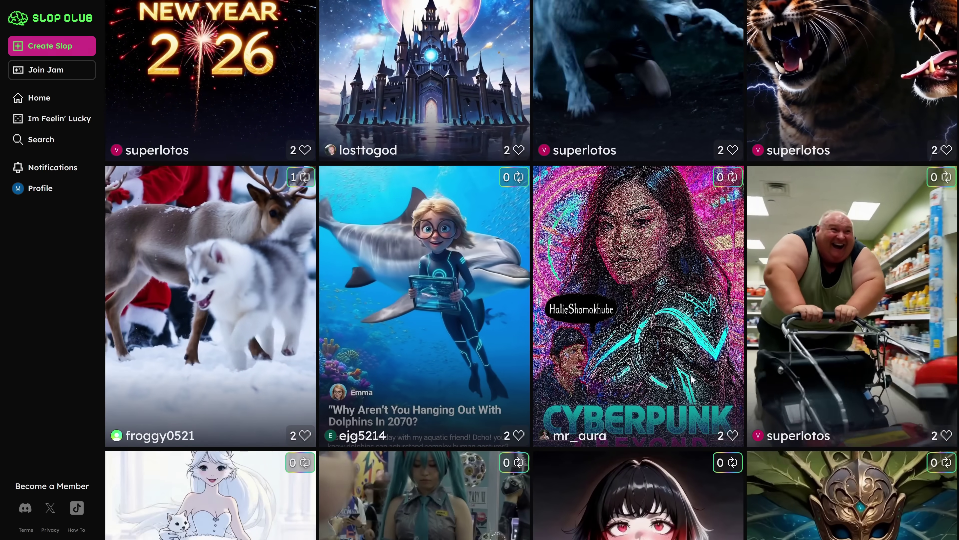
pyautogui.scroll(-18, 391, 379)
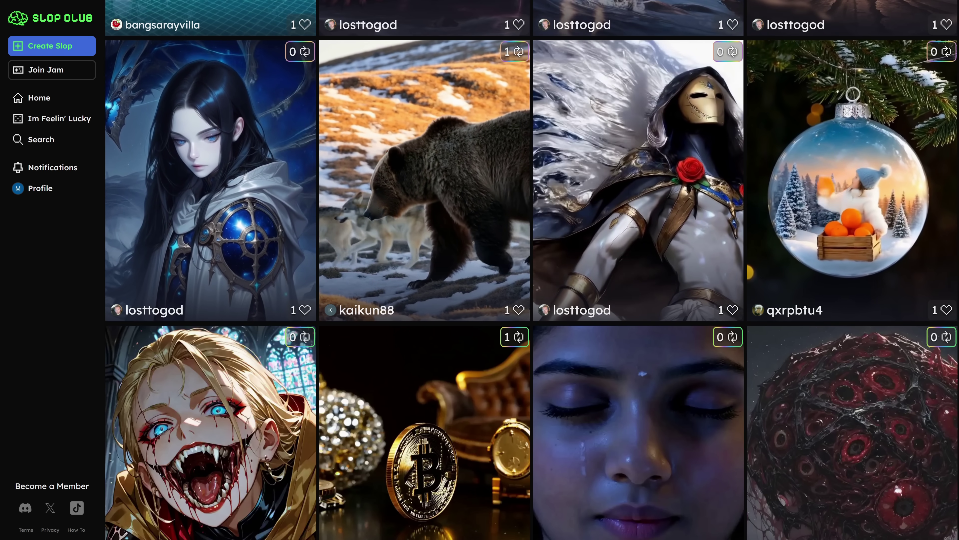
pyautogui.click(456, 207)
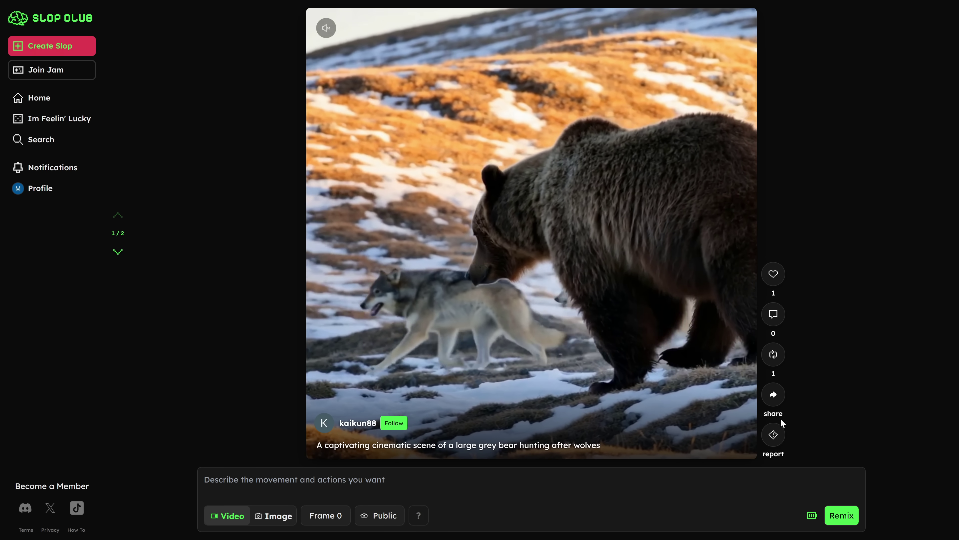
pyautogui.click(774, 394)
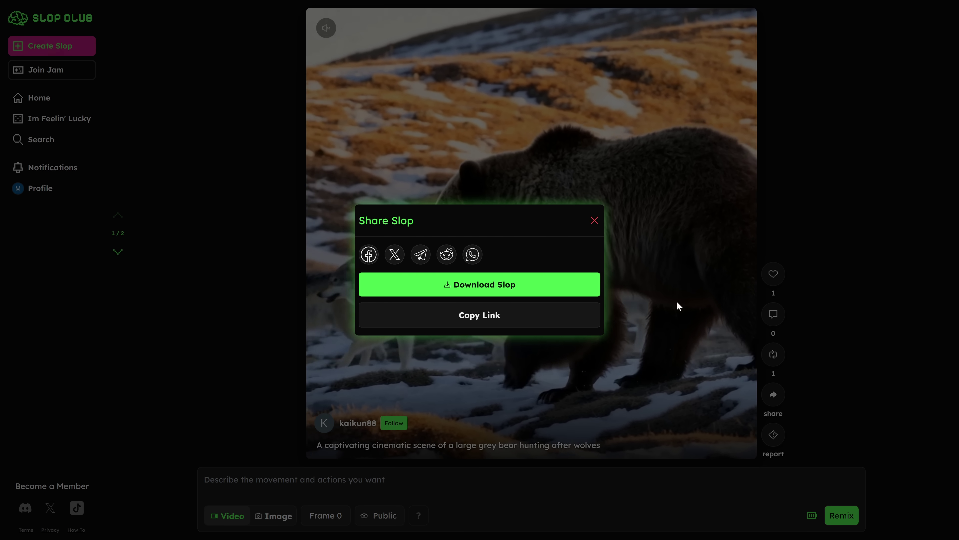
pyautogui.click(475, 284)
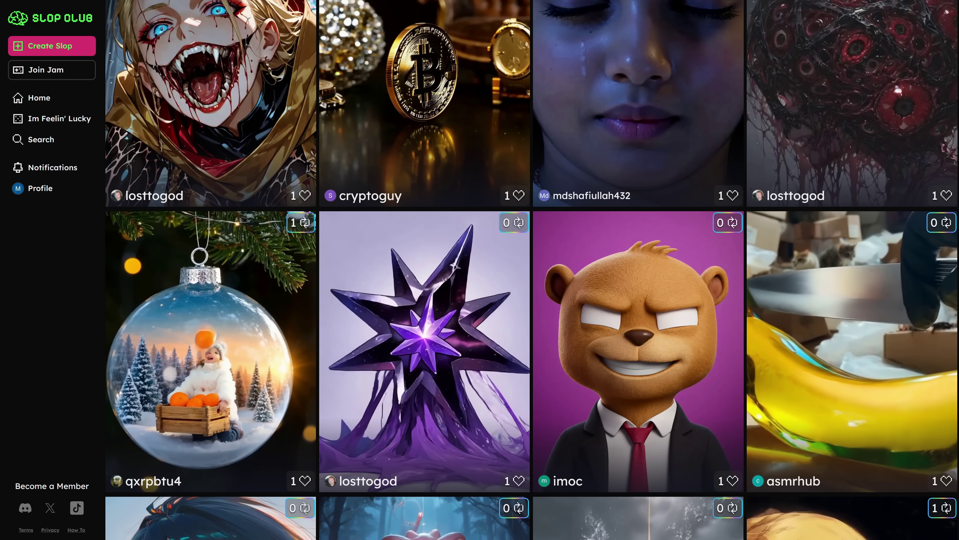
# Generate a Slop Club image from the CLIP 1 Roman legion prompt and open the result
pyautogui.moveTo(393, 241); pyautogui.dragTo(344, 266)
pyautogui.hotkey('ctrl', 'c')
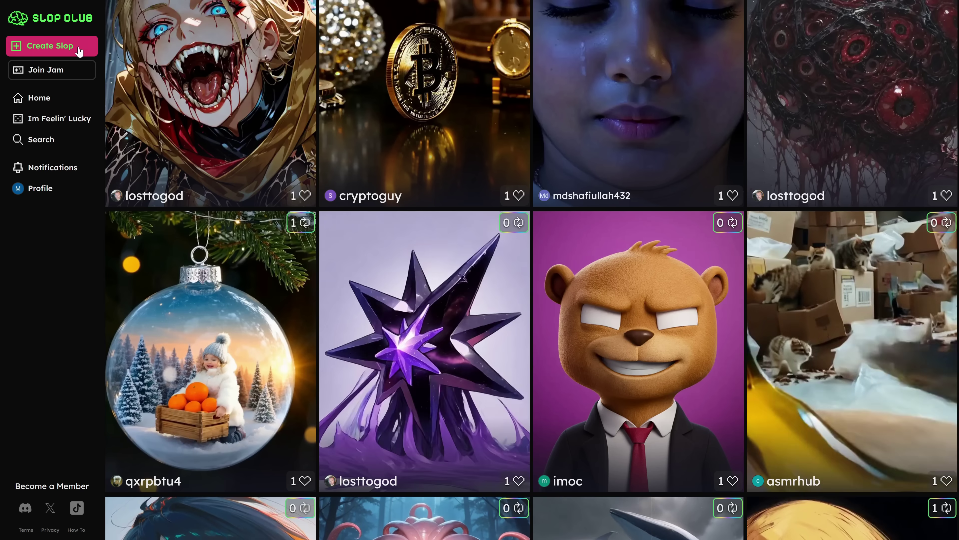
pyautogui.click(52, 46)
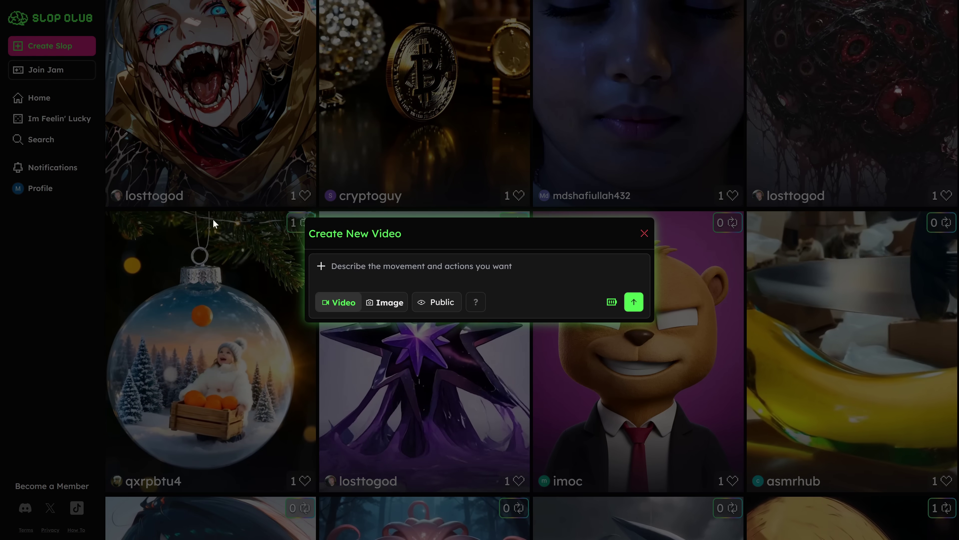
pyautogui.click(386, 304)
pyautogui.hotkey('ctrl', 'v')
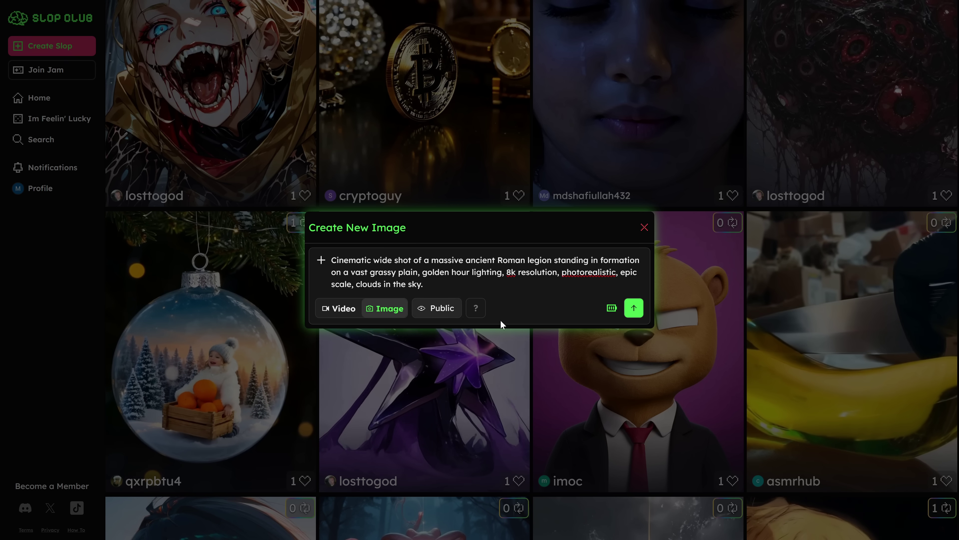
pyautogui.click(637, 313)
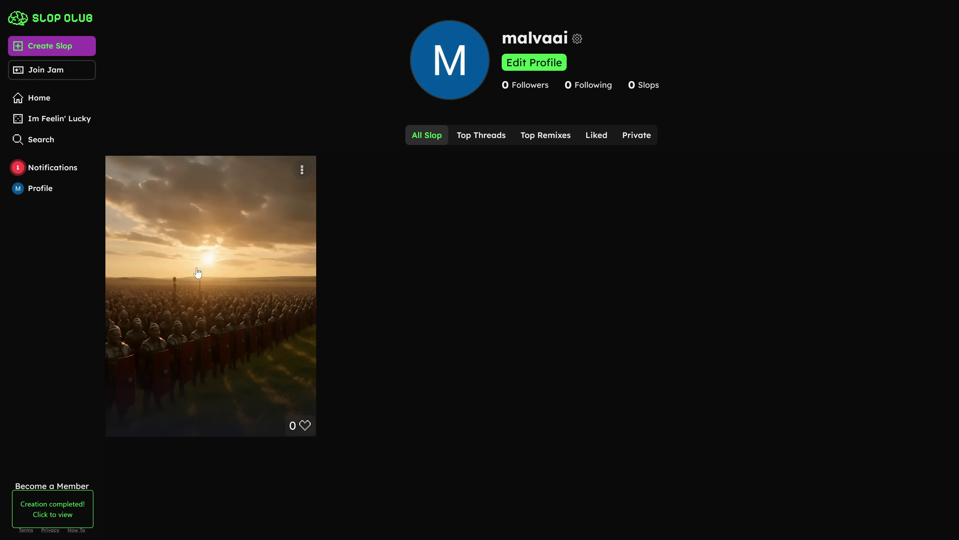
pyautogui.click(196, 300)
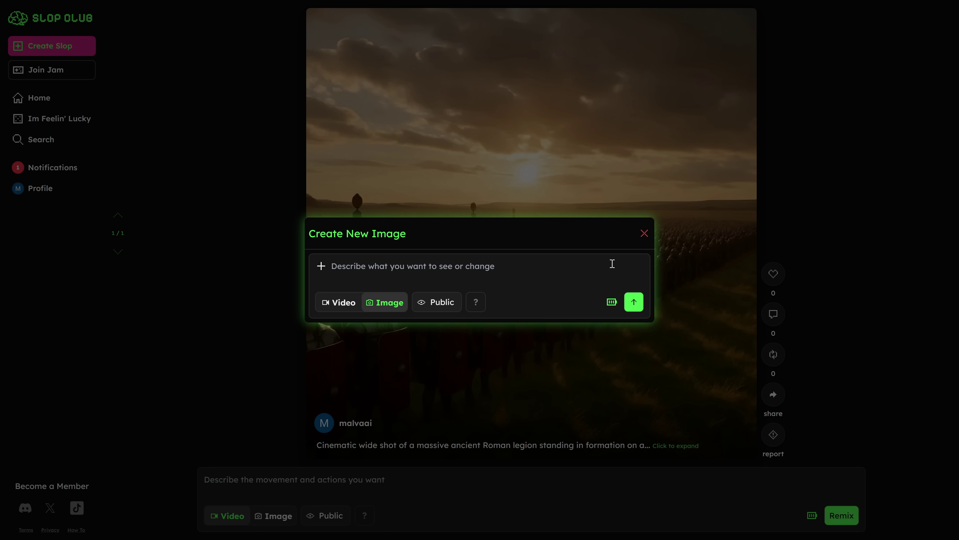
# Dismiss the new image prompt and scroll back through the home feed
pyautogui.click(645, 233)
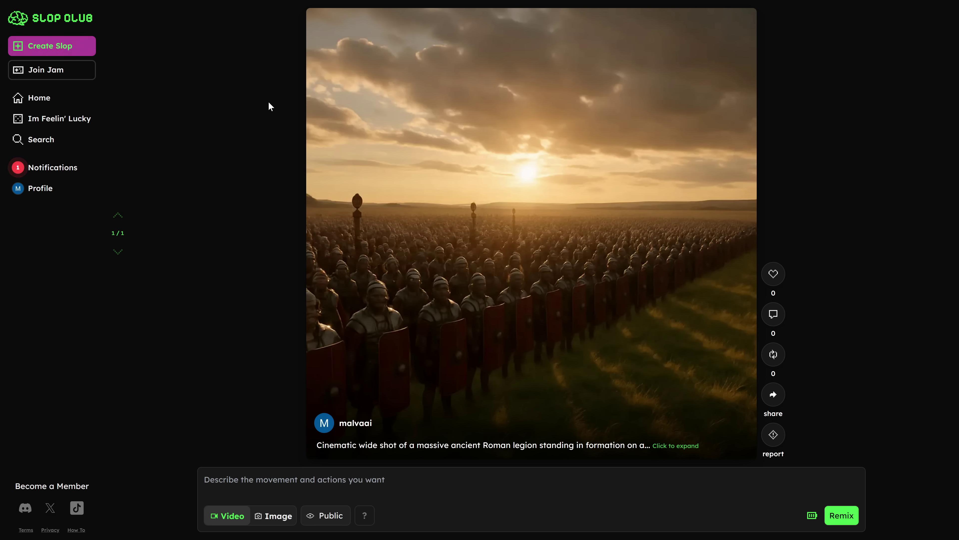
pyautogui.click(39, 96)
pyautogui.scroll(-5, 398, 218)
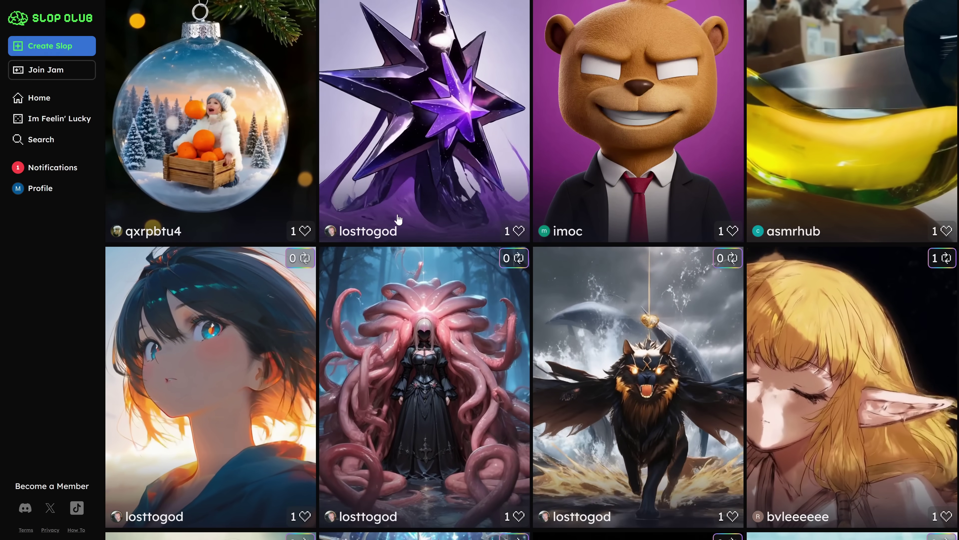
pyautogui.scroll(-4, 645, 271)
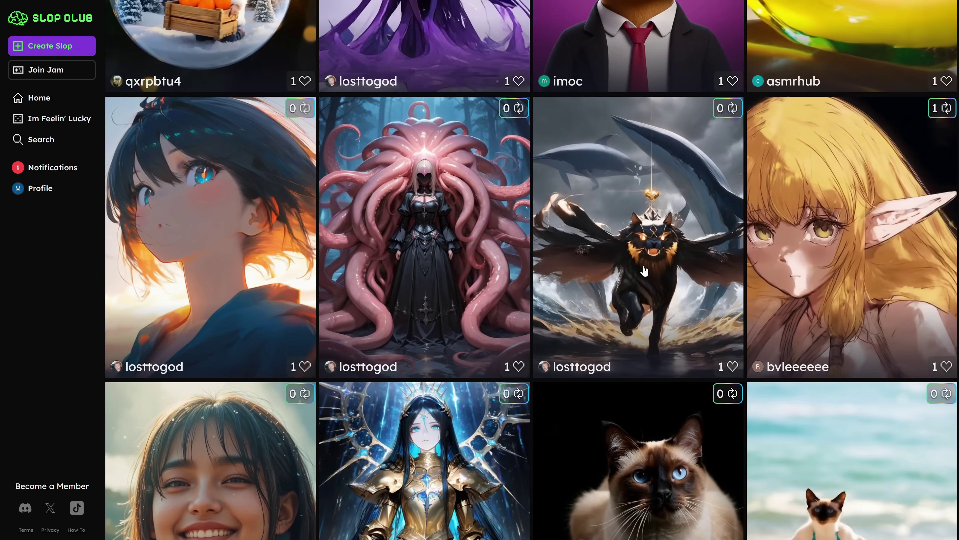
pyautogui.scroll(-6, 644, 270)
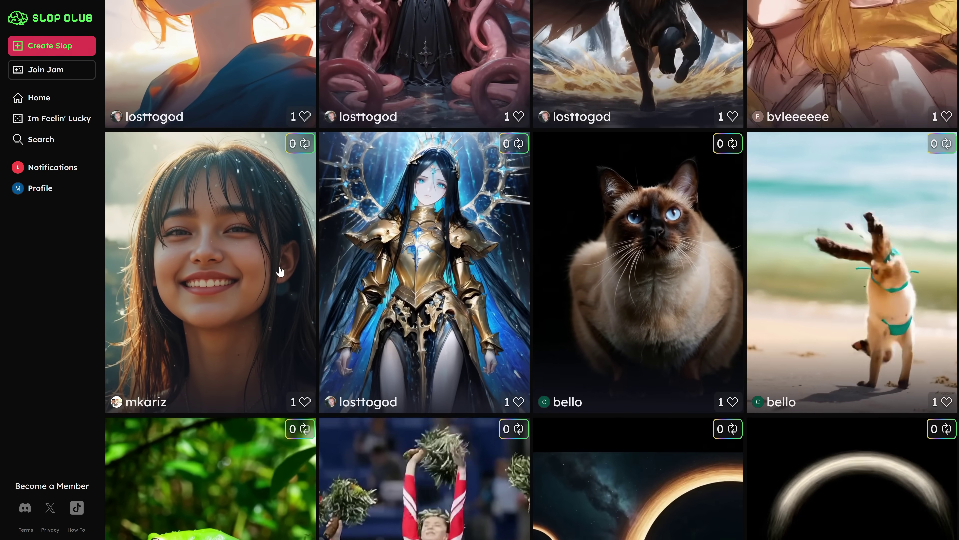
pyautogui.scroll(-14, 279, 271)
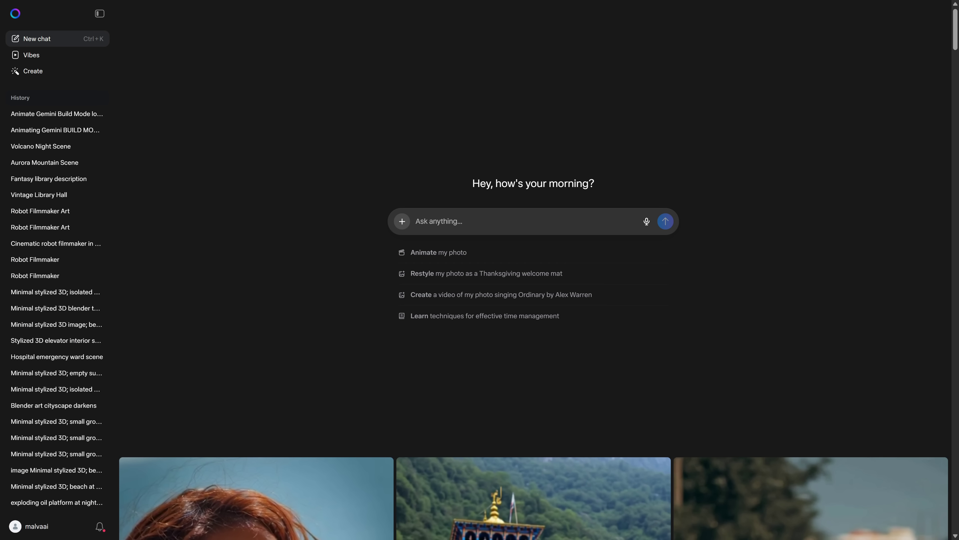
# Scroll the Meta AI page and go to its image Create page
pyautogui.scroll(-18, 272, 180)
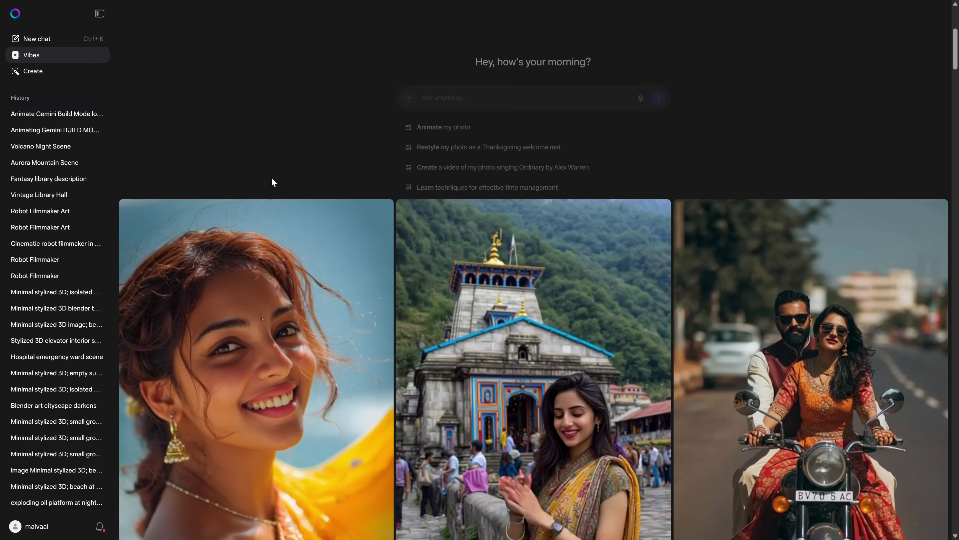
pyautogui.scroll(-8, 800, 270)
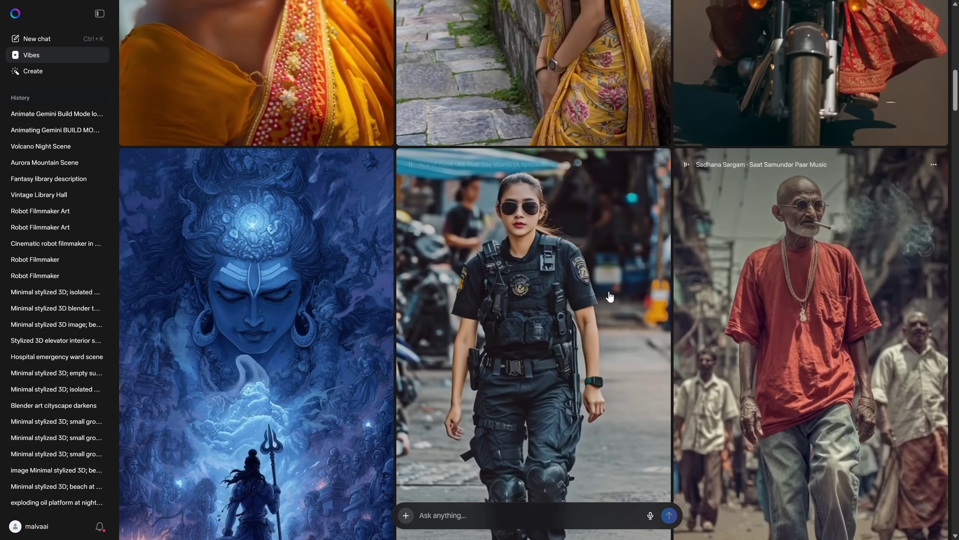
pyautogui.scroll(-3, 577, 302)
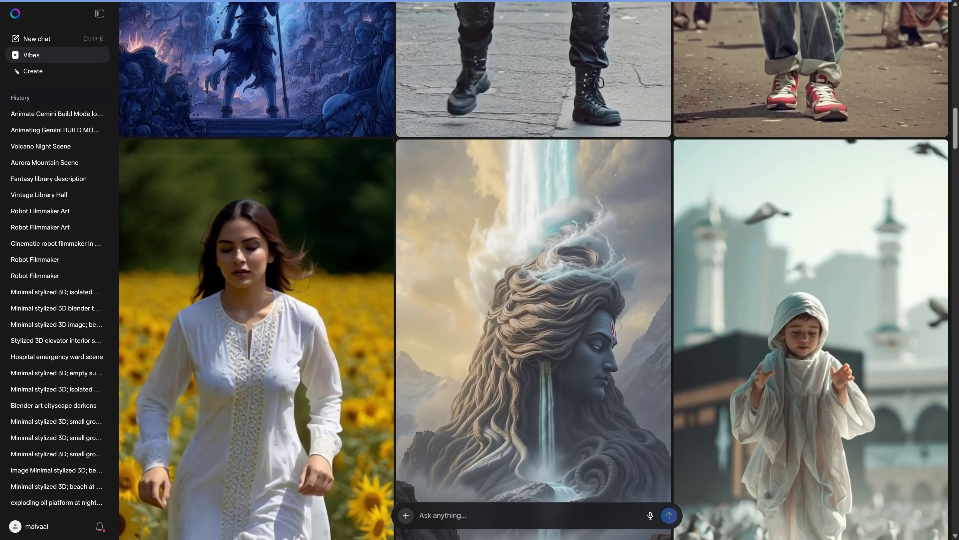
pyautogui.click(16, 70)
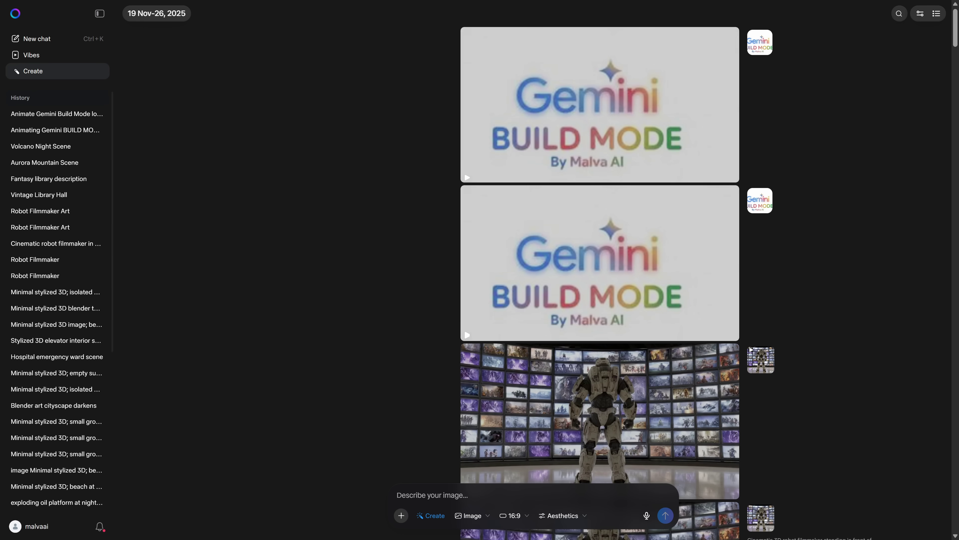
# Confirm Image mode and 16:9 aspect ratio, and check the Aesthetics sliders
pyautogui.click(473, 516)
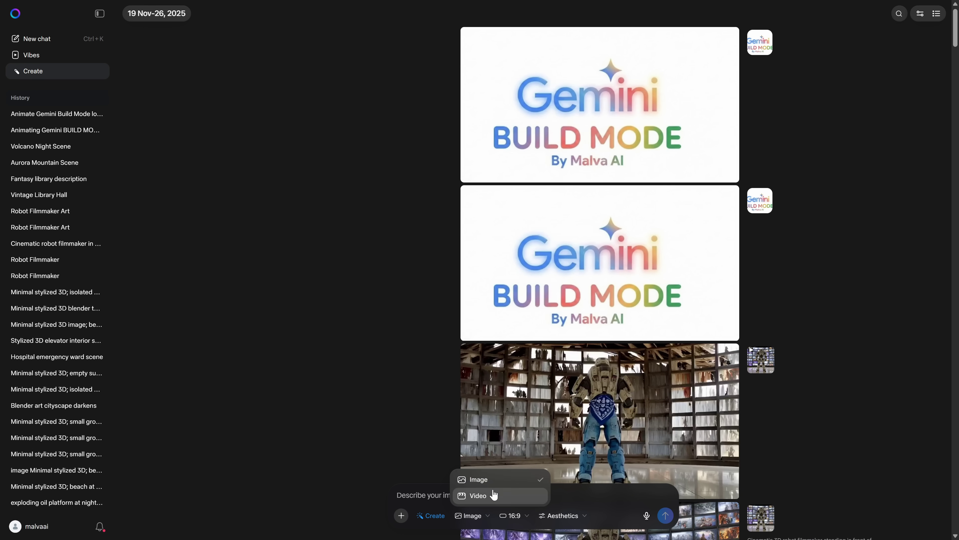
pyautogui.click(475, 480)
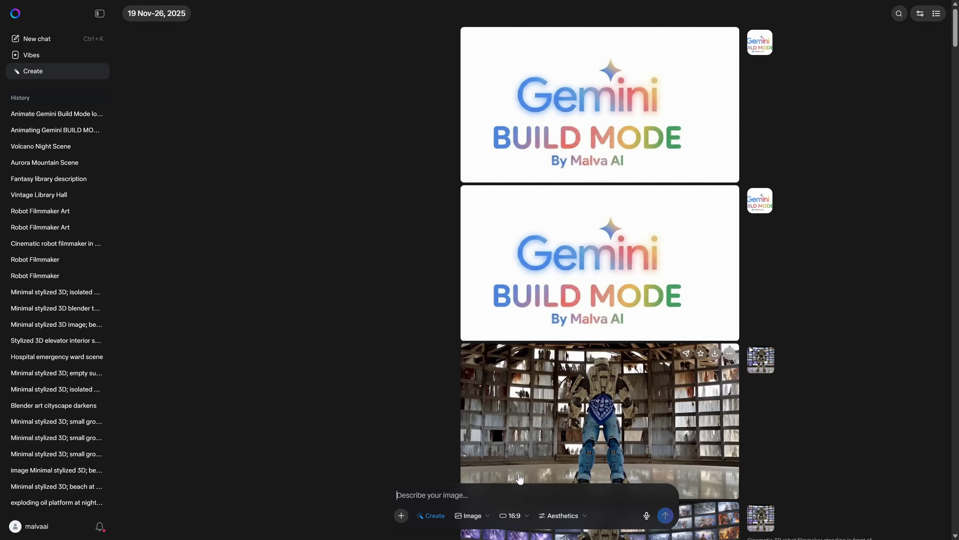
pyautogui.click(515, 515)
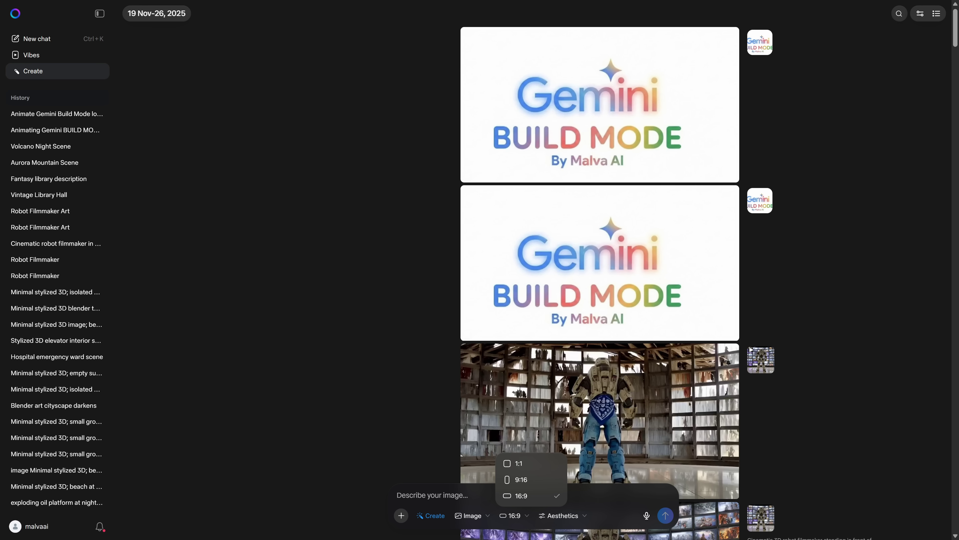
pyautogui.click(532, 495)
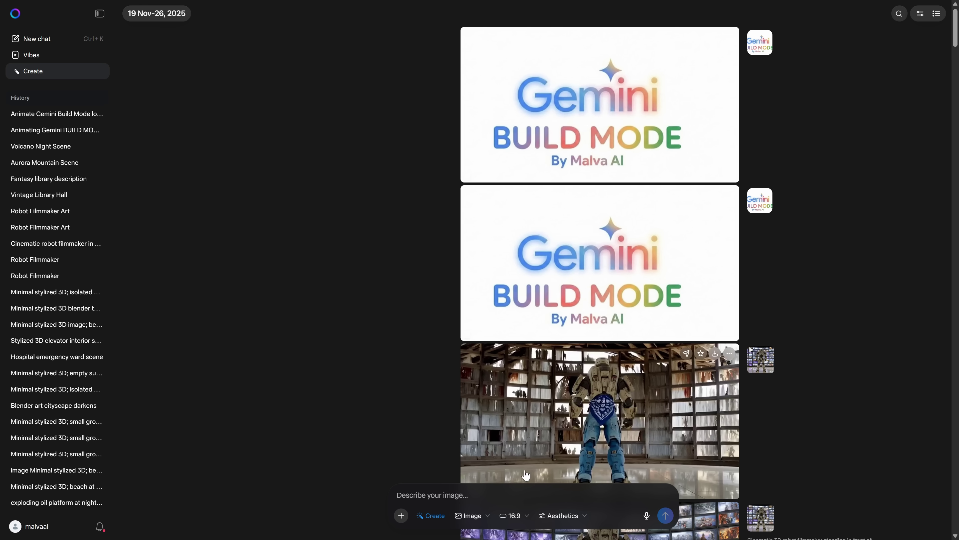
pyautogui.click(565, 526)
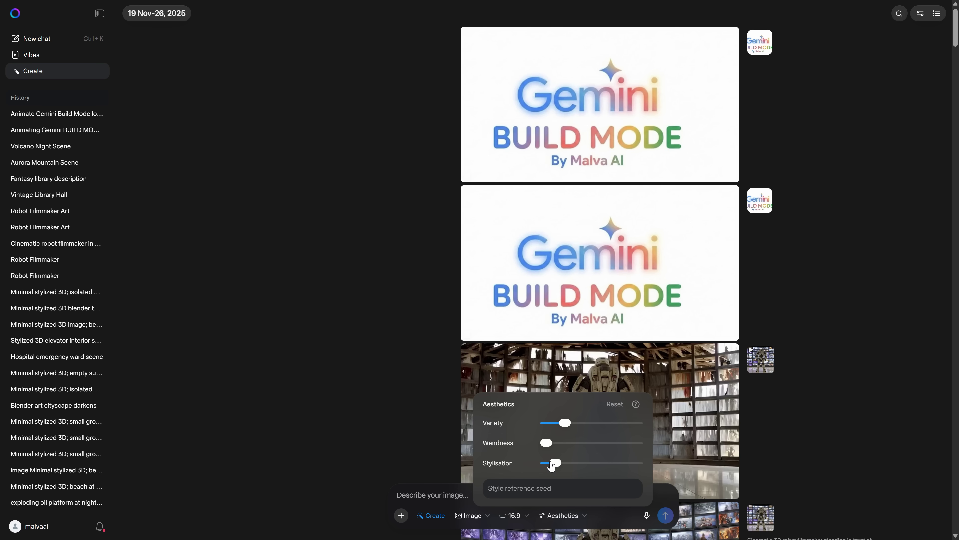
pyautogui.click(450, 501)
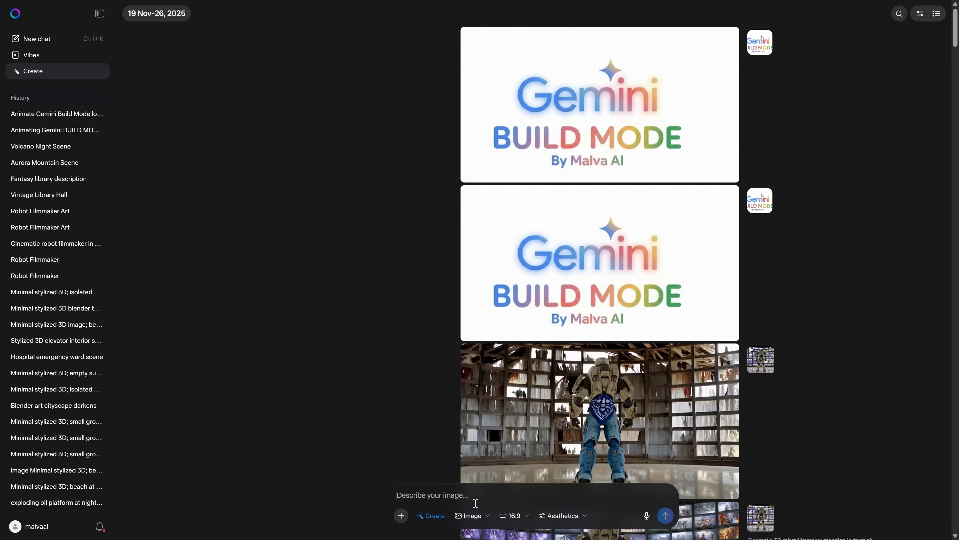
# Generate Roman legion images from the pasted CLIP 1 prompt and open the top-right one
pyautogui.hotkey('ctrl', 'v')
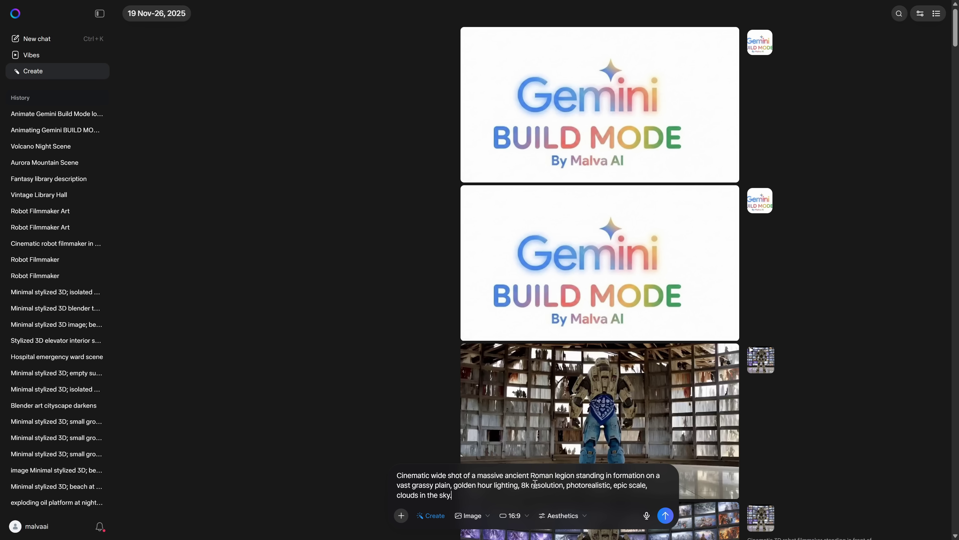
pyautogui.click(666, 516)
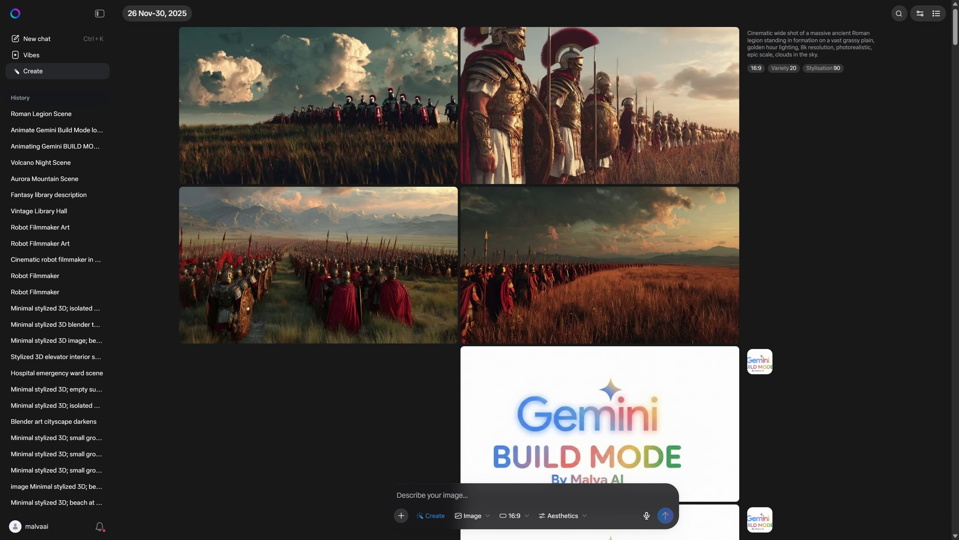
pyautogui.click(589, 158)
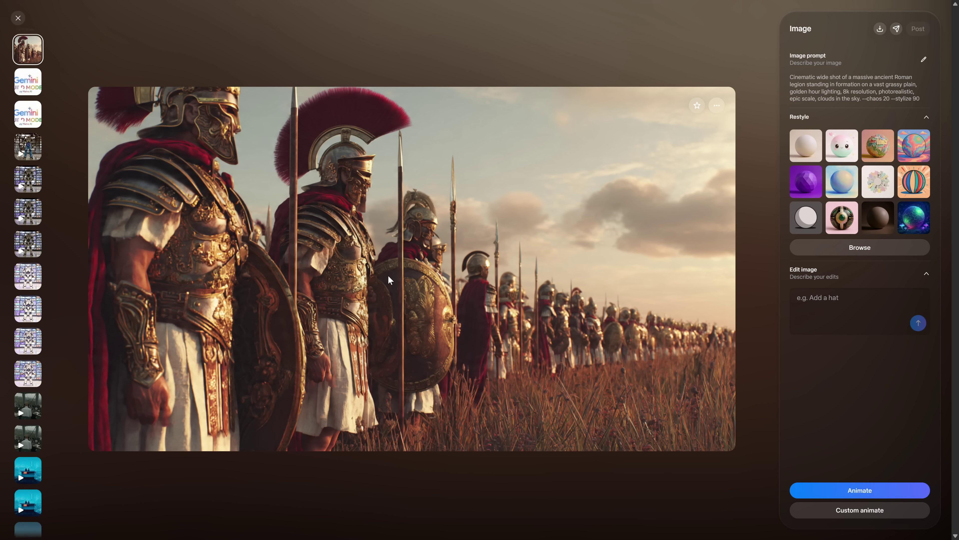
# Custom-animate the legion image with the CLIP 1 camera-pan video prompt, then save it
pyautogui.click(869, 511)
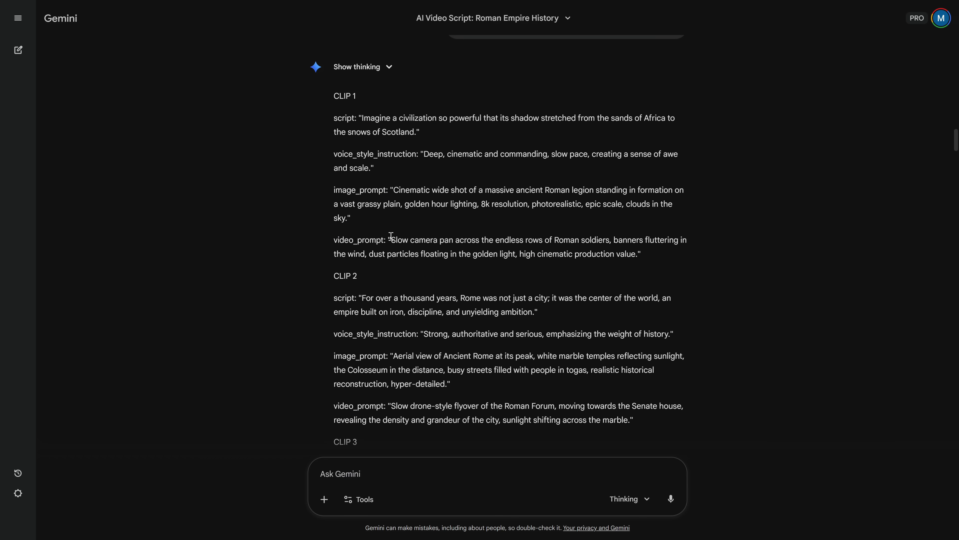
pyautogui.moveTo(407, 239); pyautogui.dragTo(450, 251)
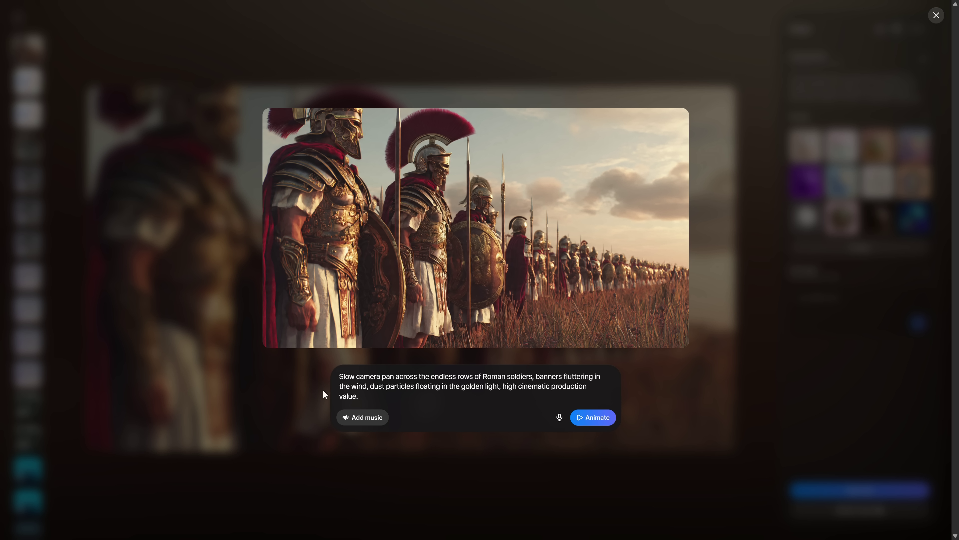
pyautogui.click(593, 417)
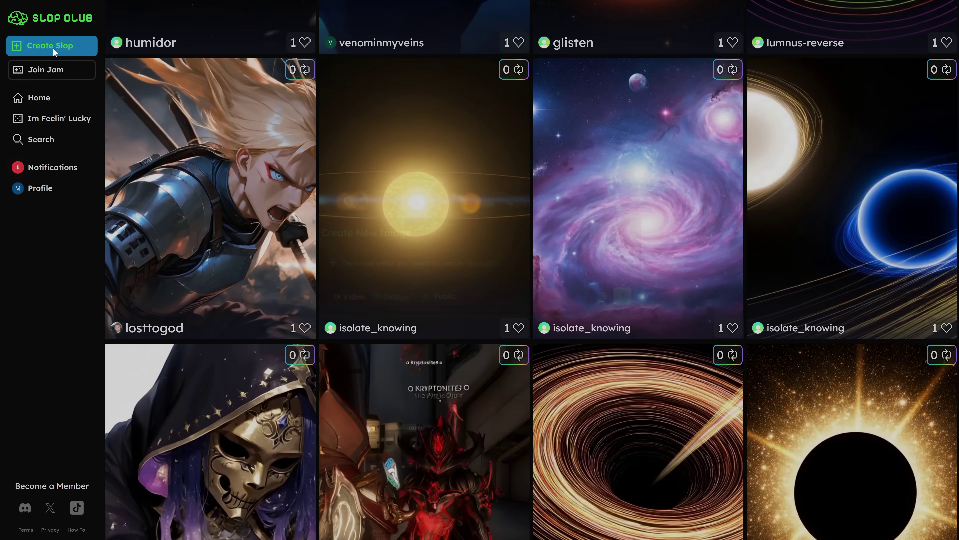
pyautogui.click(49, 46)
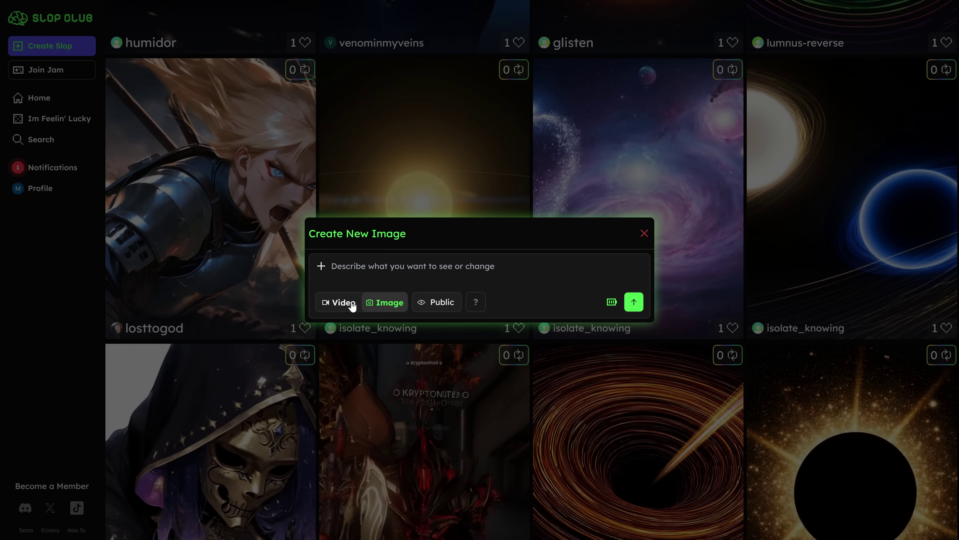
# Submit a Slop Club video from the legion image with the slow camera-pan prompt
pyautogui.click(342, 303)
pyautogui.moveTo(958, 288); pyautogui.dragTo(480, 272)
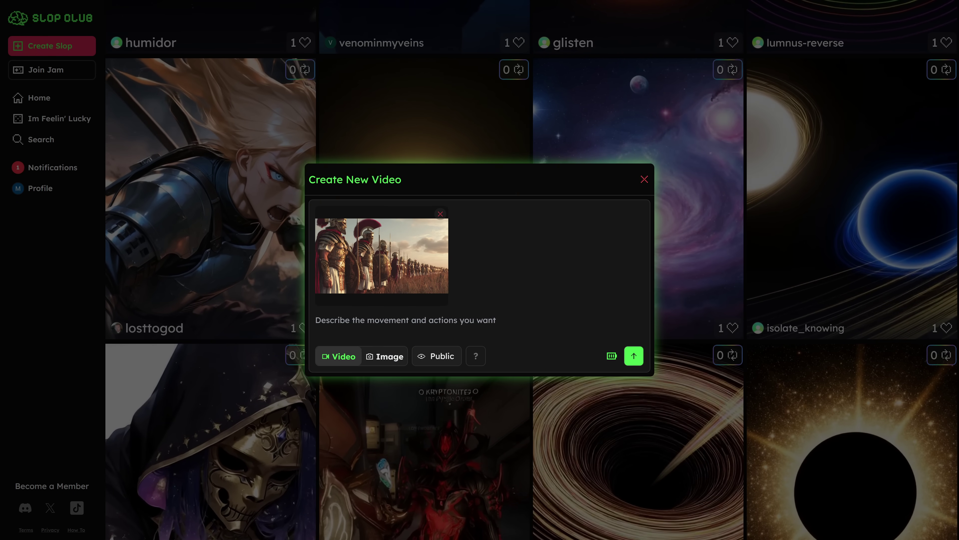
pyautogui.write('Slow camera pan across the endless rows of Roman soldiers, banners fluttering in the wind, dust particles floating in the golden light, high cinematic production value.')
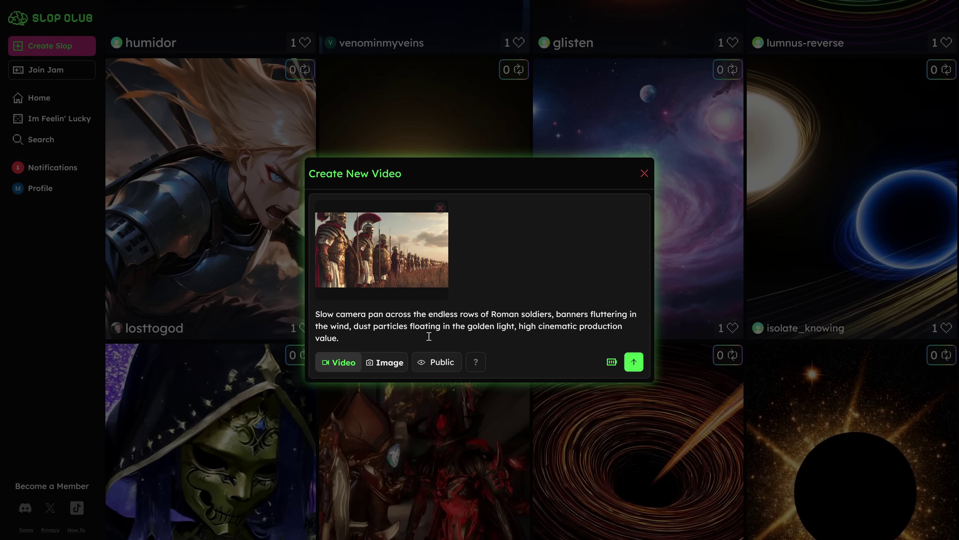
pyautogui.click(634, 361)
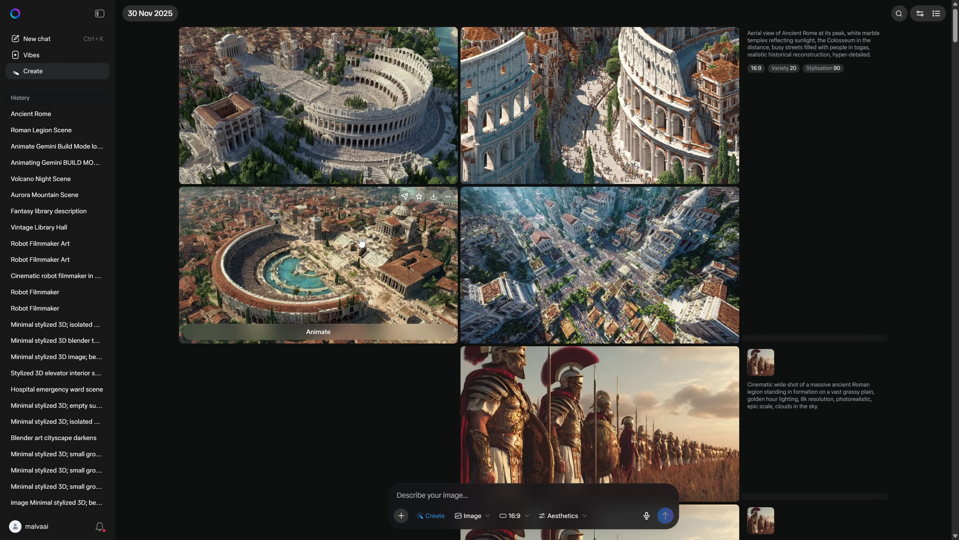
# View the top-right Colosseum image, close it, then open the lower-right aerial Rome image
pyautogui.click(596, 113)
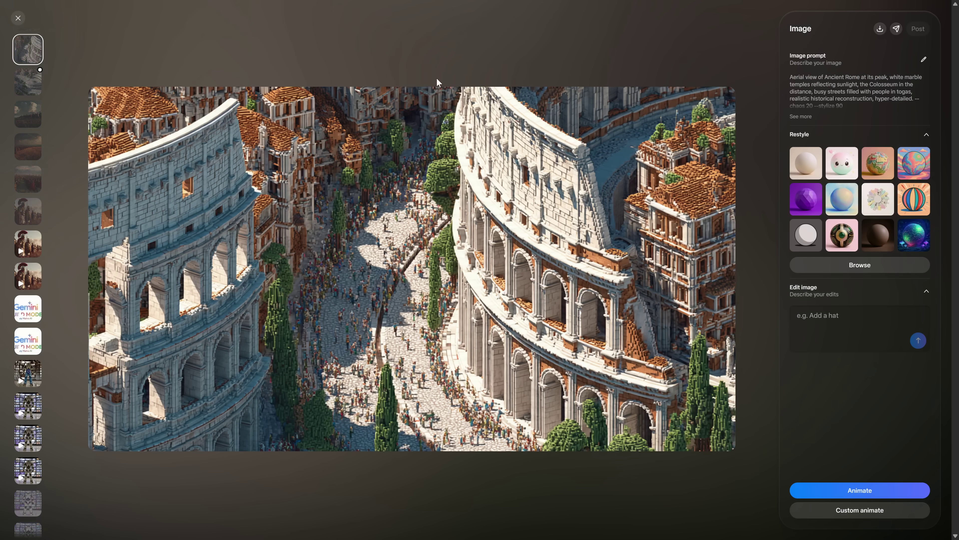
pyautogui.click(18, 19)
pyautogui.click(624, 284)
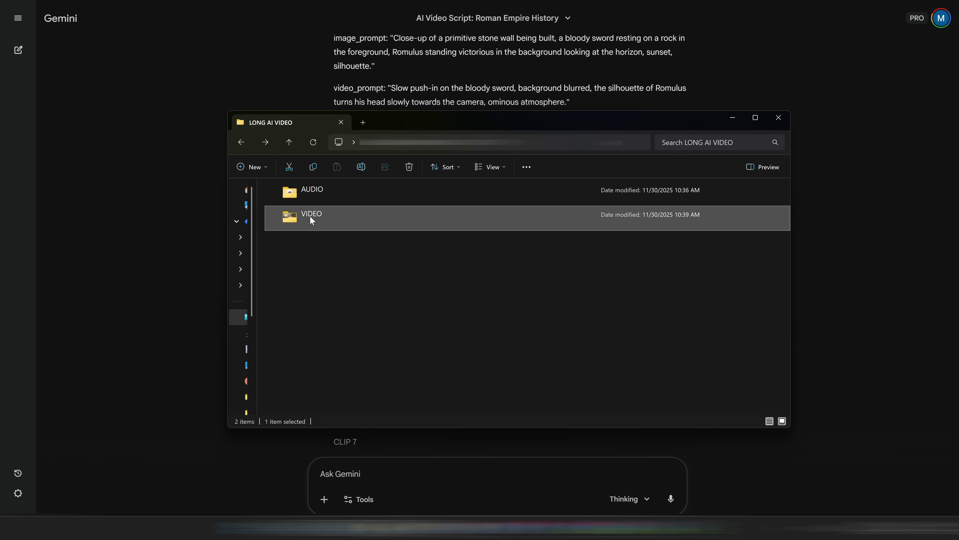
# Open the VIDEO folder inside LONG AI VIDEO to reveal clips CLIP 1–5
pyautogui.doubleClick(311, 216)
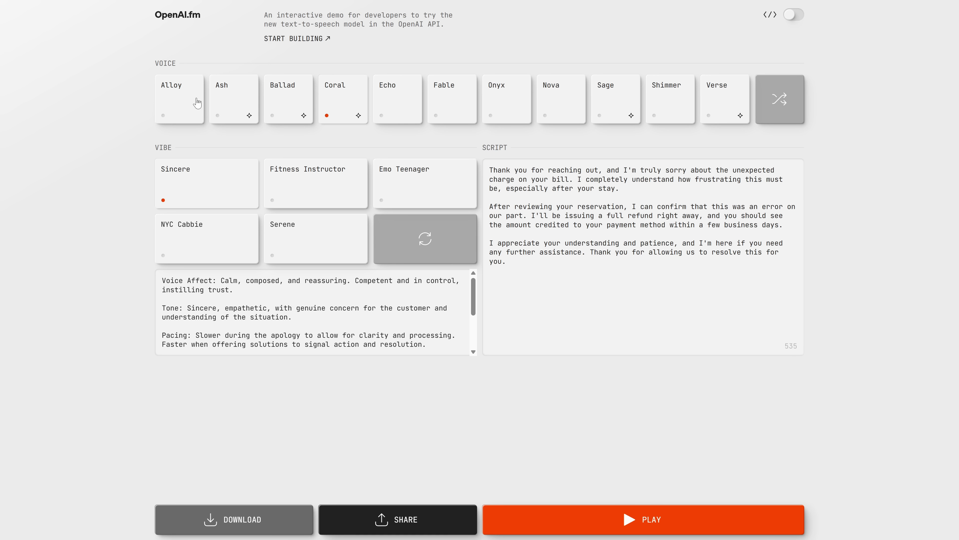
# Audition the Ash and Coral voices and the NYC Cabbie and Serene vibes in OpenAI.fm
pyautogui.click(251, 84)
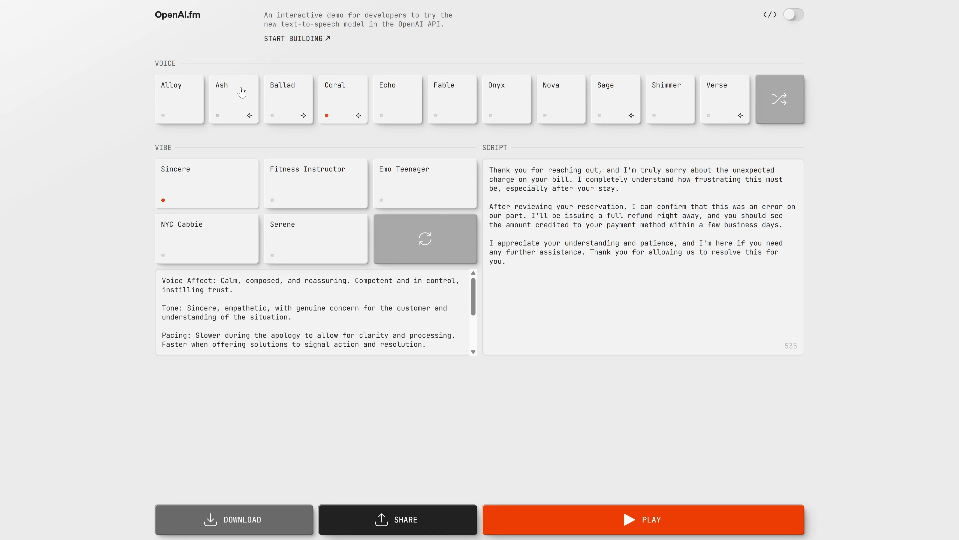
pyautogui.click(323, 99)
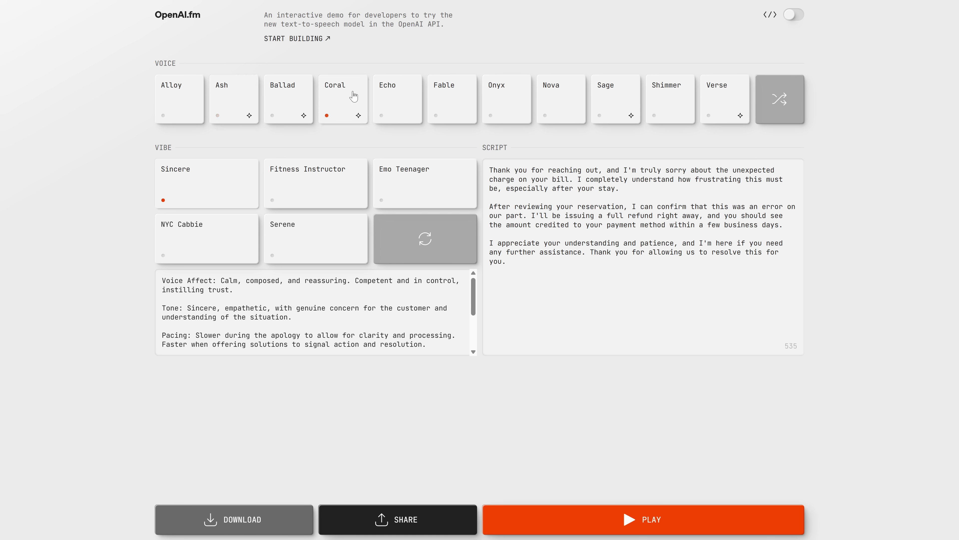
pyautogui.click(198, 235)
pyautogui.click(302, 243)
# Play the CLIP 1 line about Rome's vast civilization as narration, then return to Gemini
pyautogui.moveTo(362, 168); pyautogui.dragTo(415, 184)
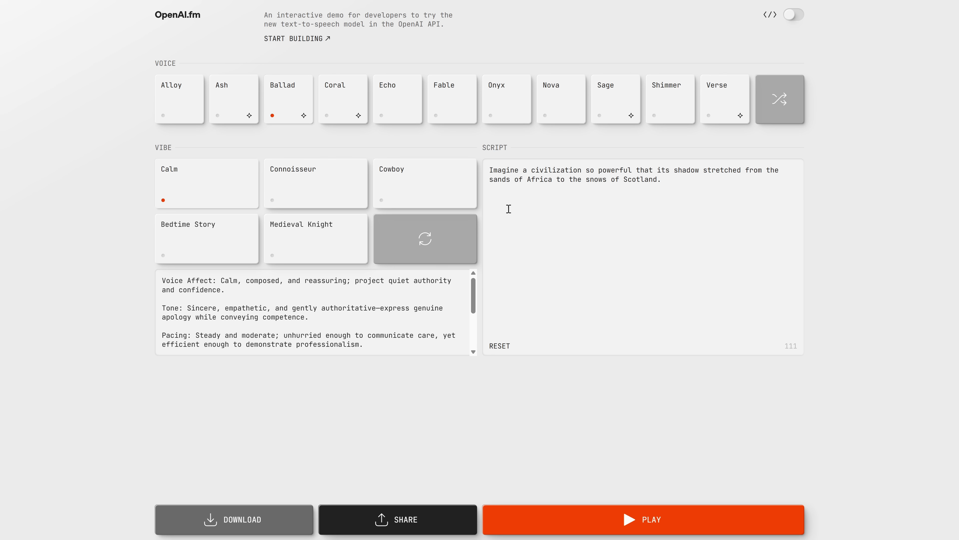
pyautogui.click(647, 512)
pyautogui.hotkey('ctrl', 'Tab')
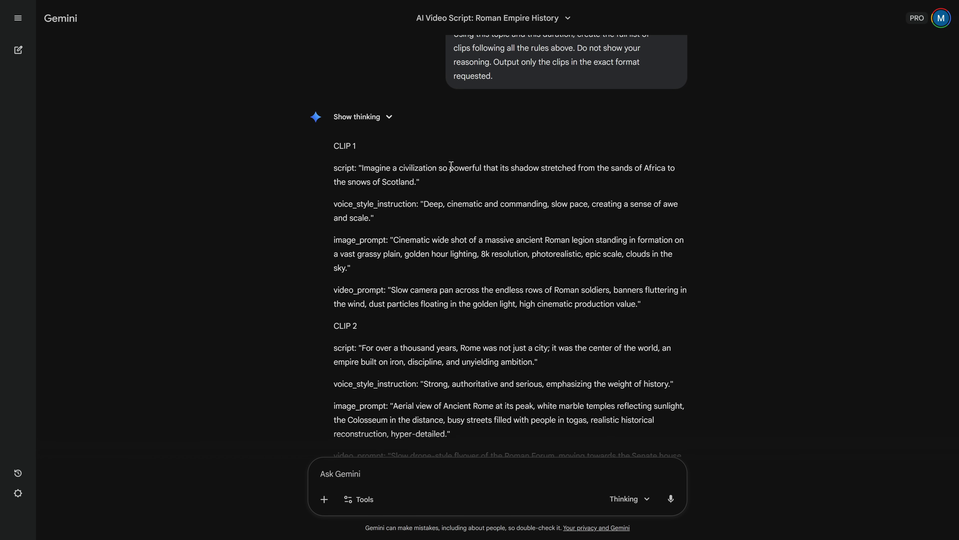
# In Google AI Studio, pick the Gemini 2.5 Pro Preview TTS model with single-speaker narration
pyautogui.hotkey('ctrl', 'Tab')
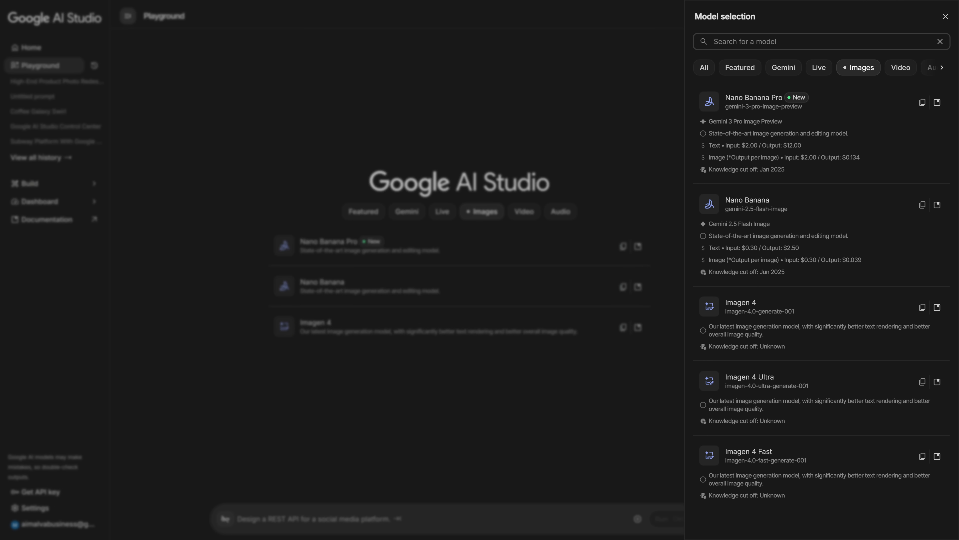
pyautogui.click(942, 72)
pyautogui.click(930, 70)
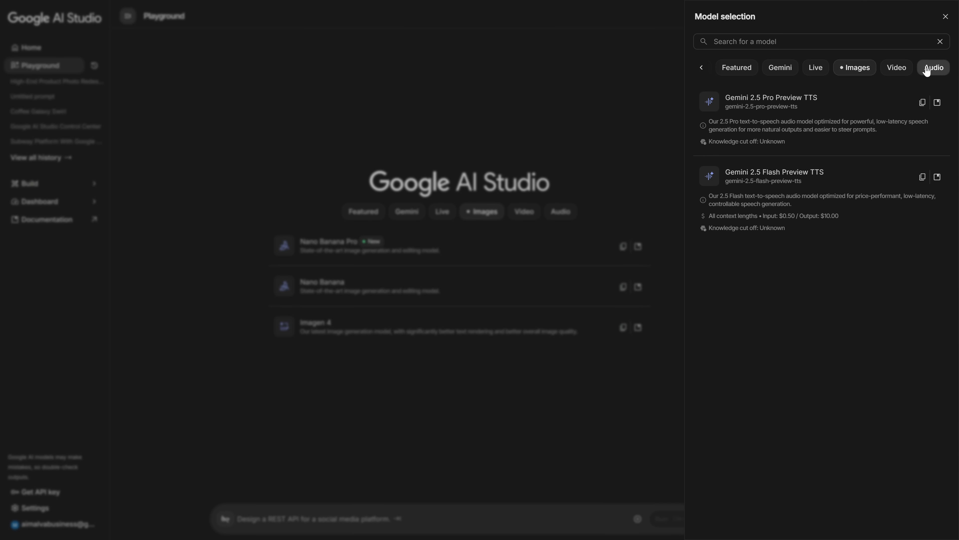
pyautogui.click(818, 130)
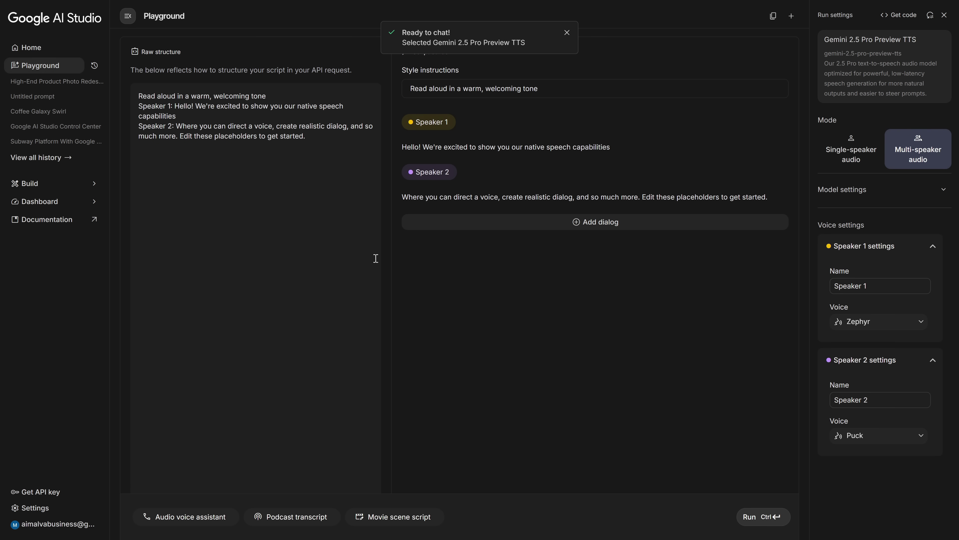
pyautogui.click(851, 153)
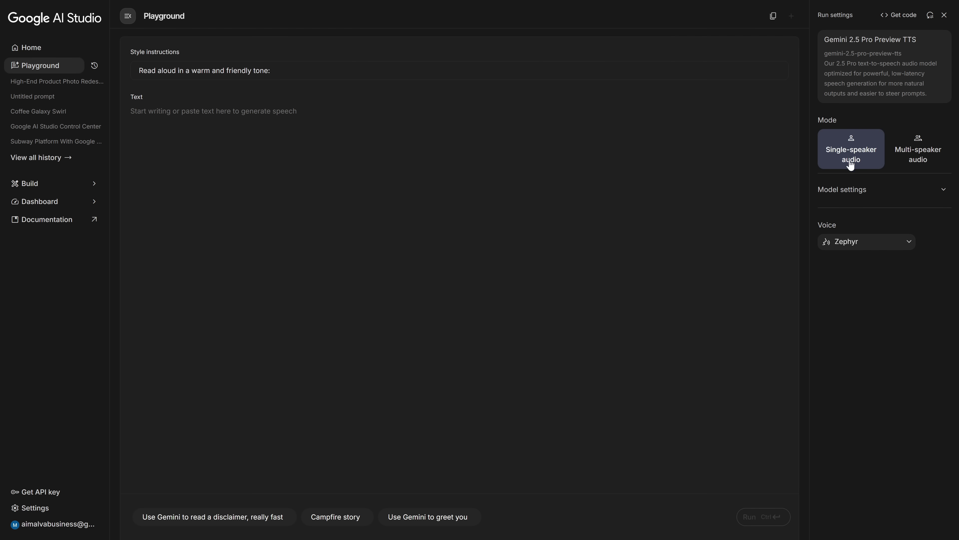
pyautogui.click(888, 189)
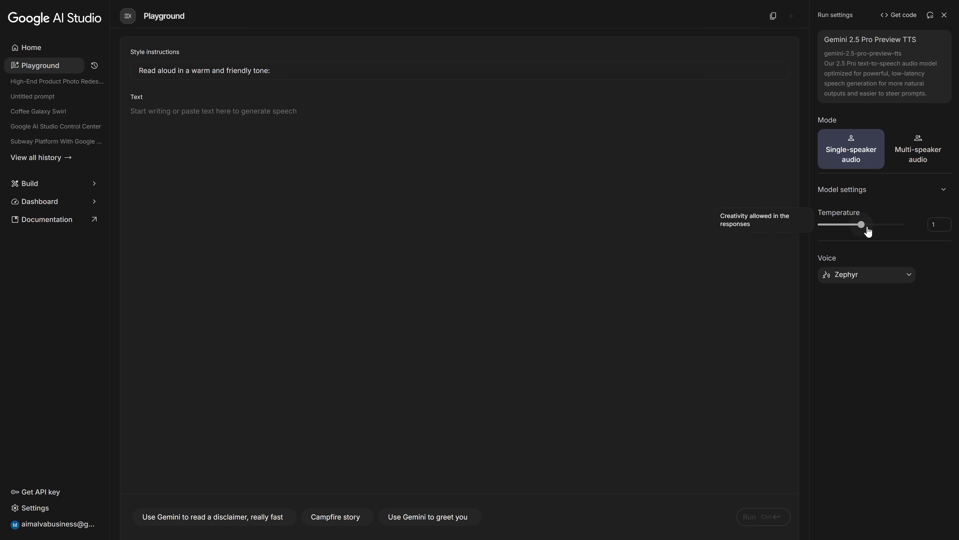
# Preview the Puck voice, then set Charon as the narration voice
pyautogui.click(869, 282)
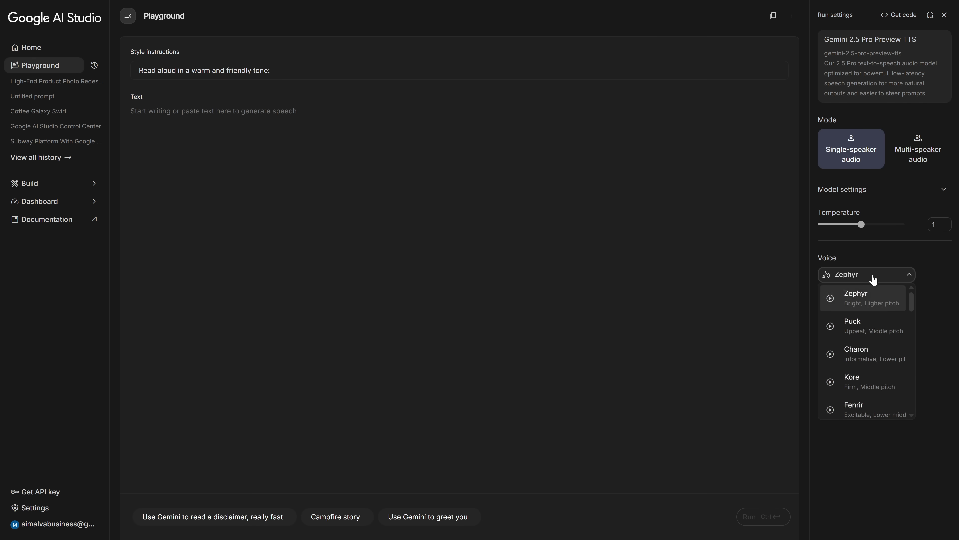
pyautogui.scroll(-15, 866, 313)
pyautogui.scroll(-3, 856, 344)
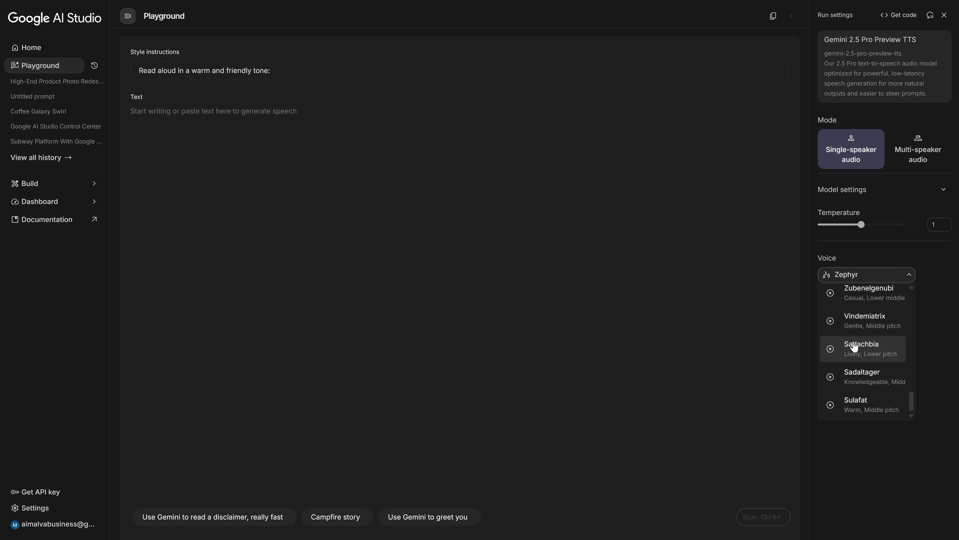
pyautogui.scroll(14, 850, 349)
pyautogui.scroll(5, 846, 353)
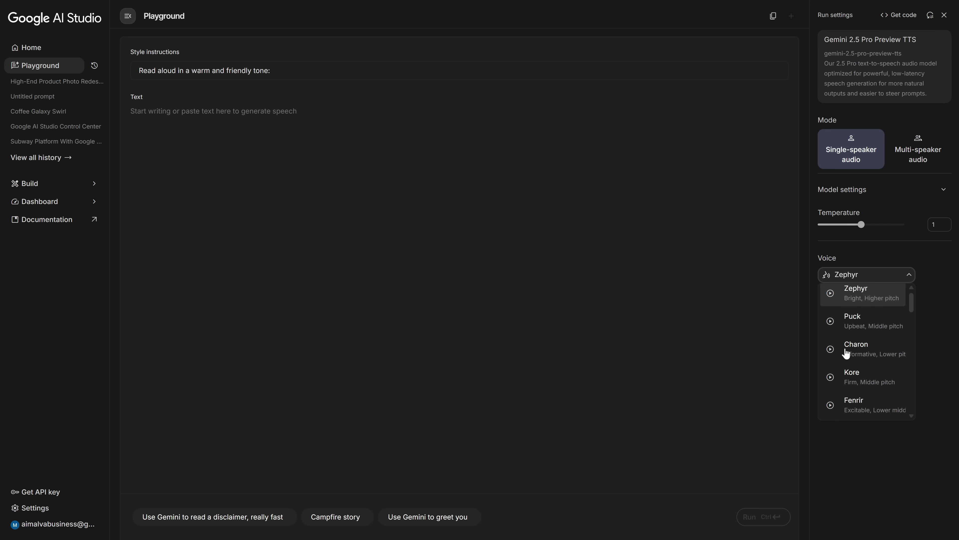
pyautogui.click(831, 326)
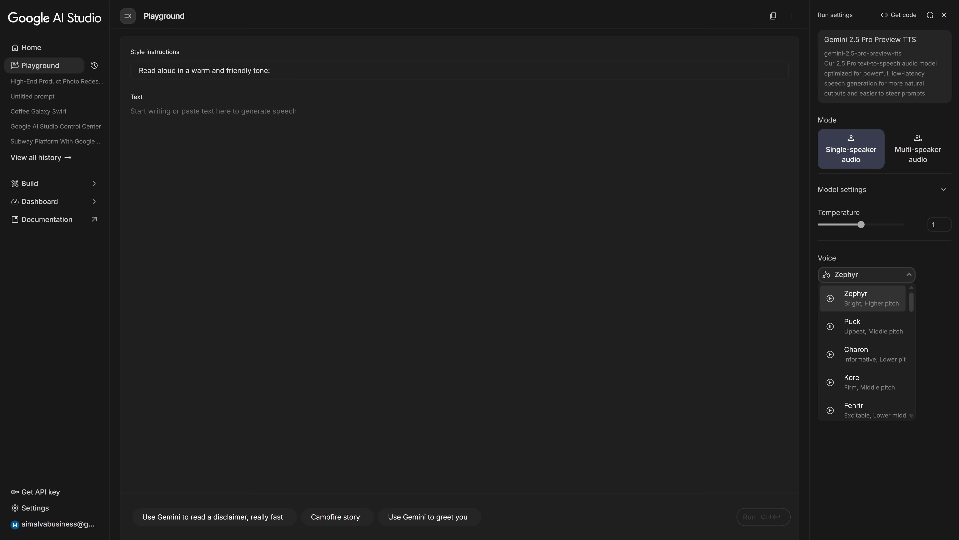
pyautogui.click(861, 353)
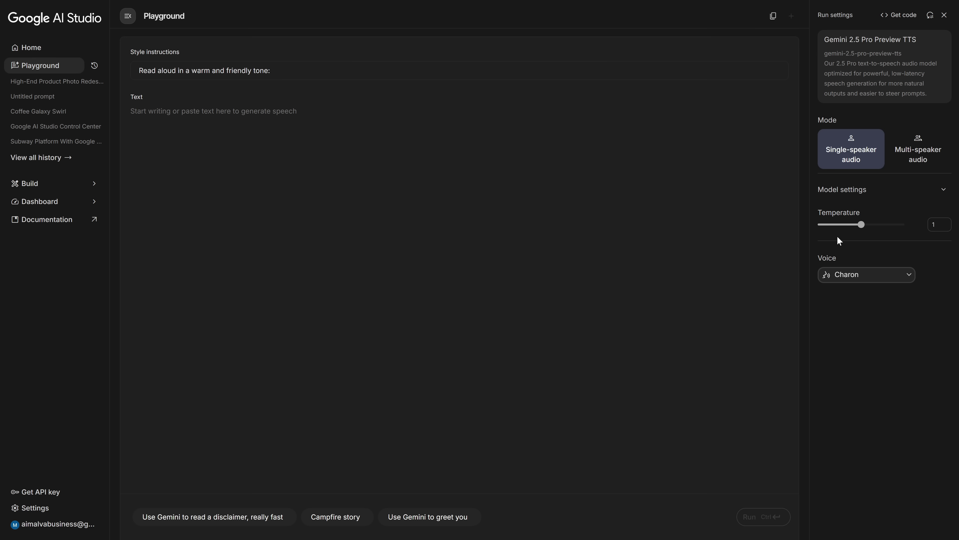
# Replace the style instructions with CLIP 1's deep, cinematic voice style from Gemini and run the narration
pyautogui.hotkey('alt', 'Tab')
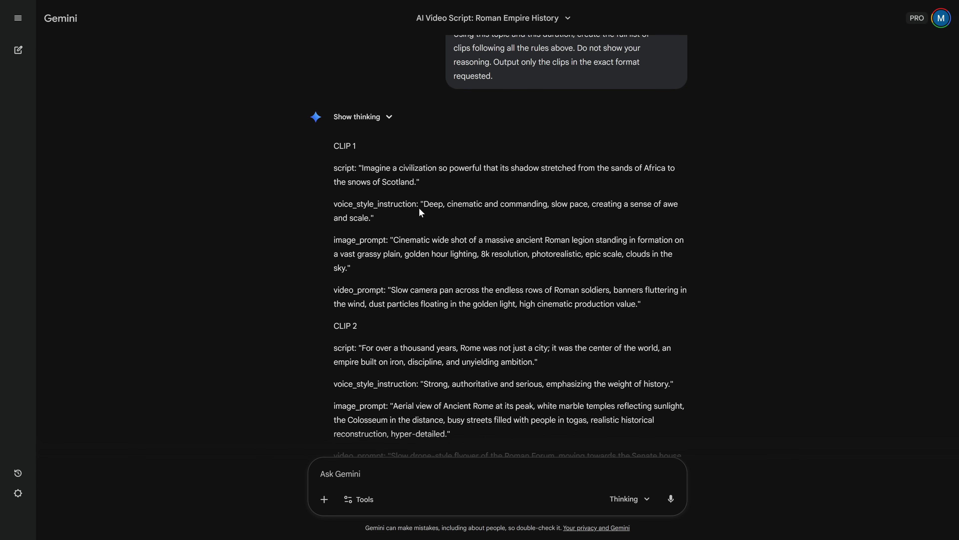
pyautogui.moveTo(424, 204); pyautogui.dragTo(447, 217)
pyautogui.hotkey('ctrl', 'c')
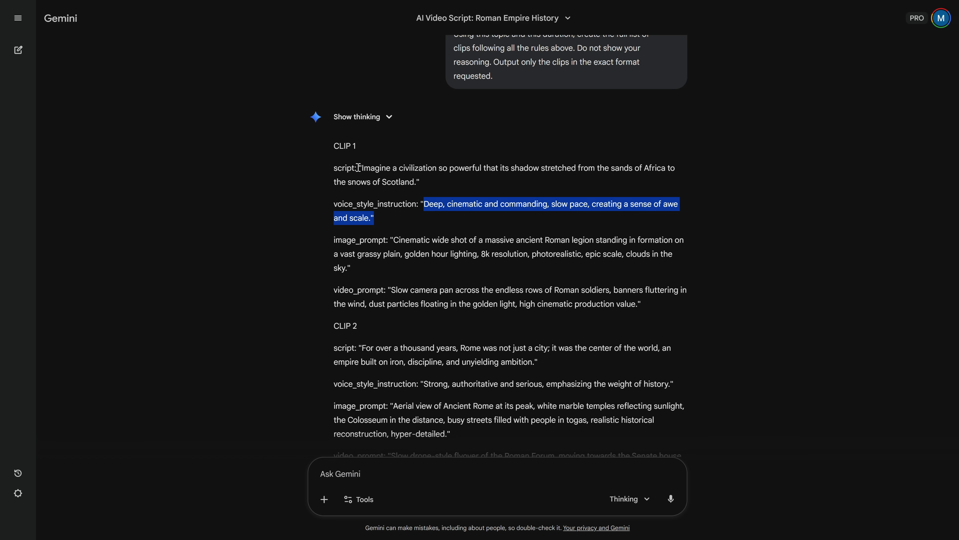
pyautogui.hotkey('alt', 'Tab')
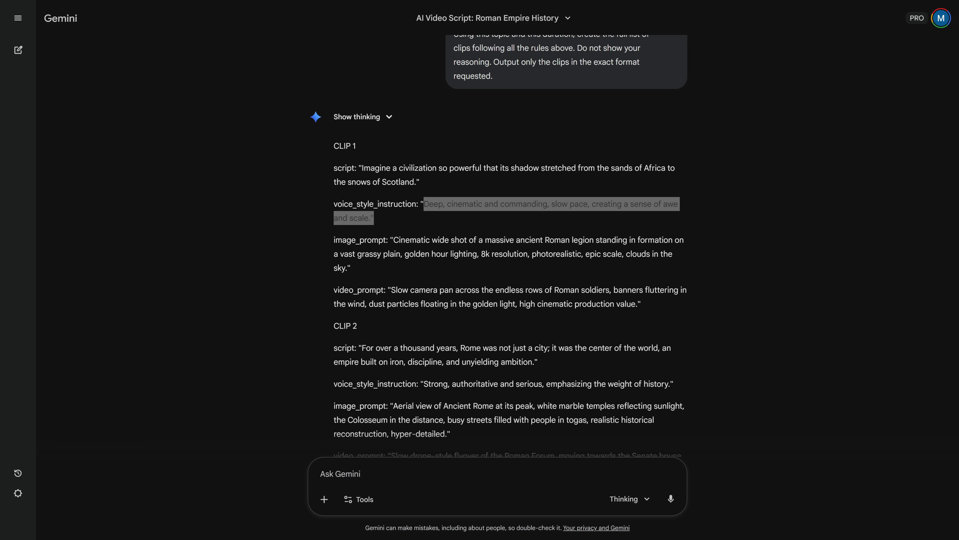
pyautogui.moveTo(273, 70); pyautogui.dragTo(128, 80)
pyautogui.hotkey('ctrl', 'v')
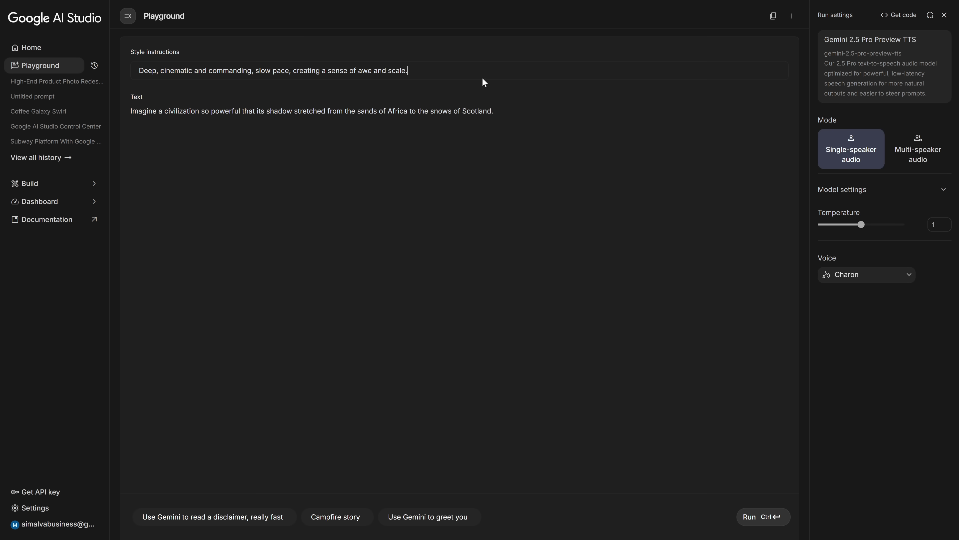
pyautogui.click(767, 517)
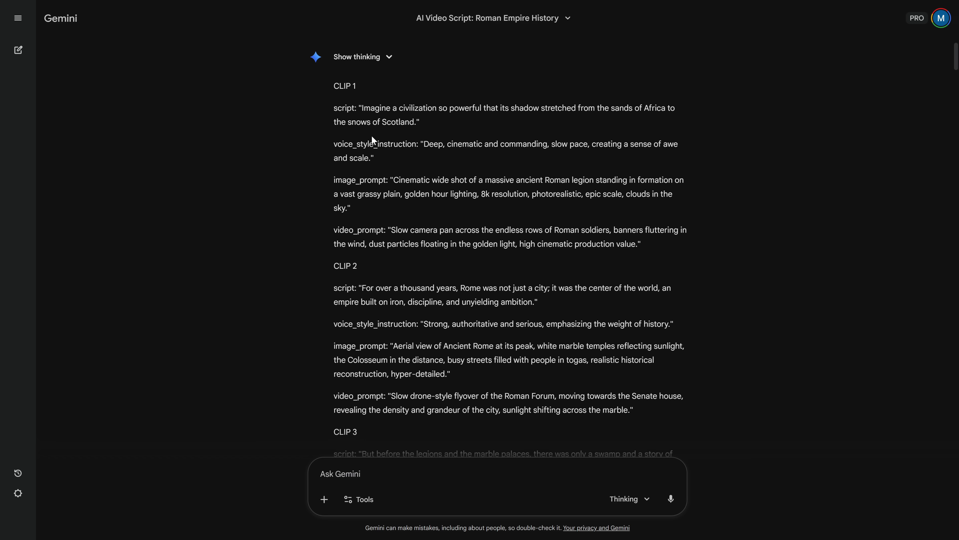
# Generate a Roman legion on a grassy plain image in Slop Club from CLIP 1's image prompt
pyautogui.moveTo(359, 109); pyautogui.dragTo(445, 145)
pyautogui.moveTo(333, 82); pyautogui.dragTo(432, 271)
pyautogui.click(636, 211)
pyautogui.scroll(-3, 415, 272)
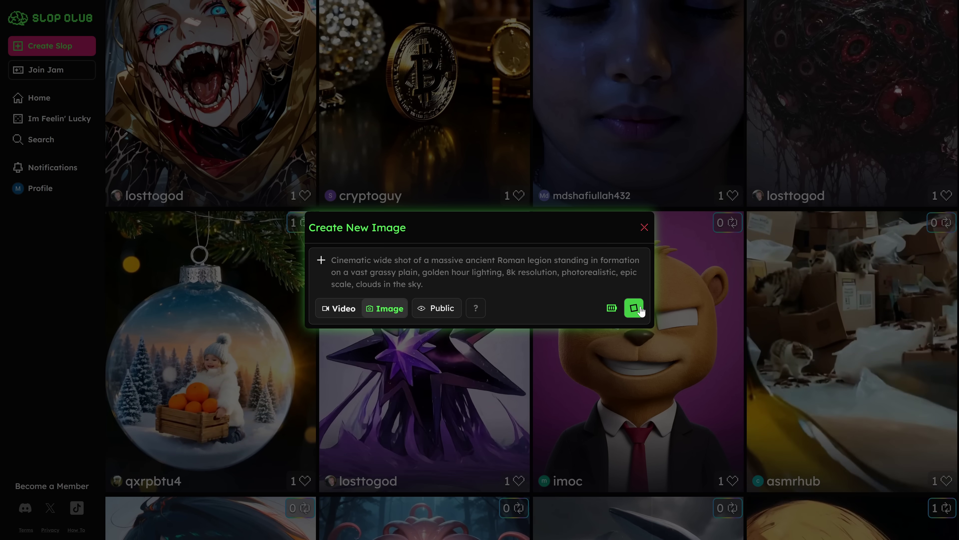
pyautogui.click(643, 309)
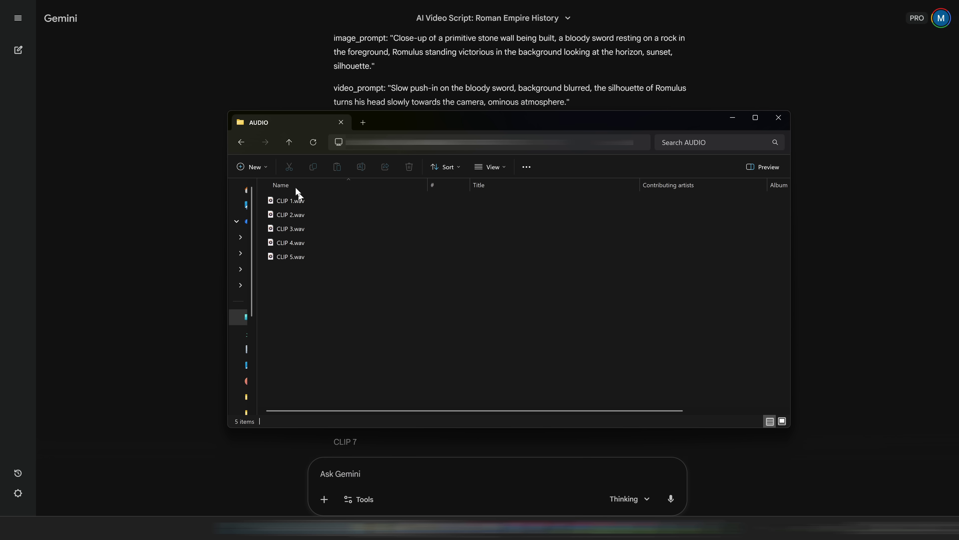
# Open the VIDEO folder to confirm the CLIP 1 to CLIP 5 mp4 files are there
pyautogui.click(241, 143)
pyautogui.doubleClick(309, 214)
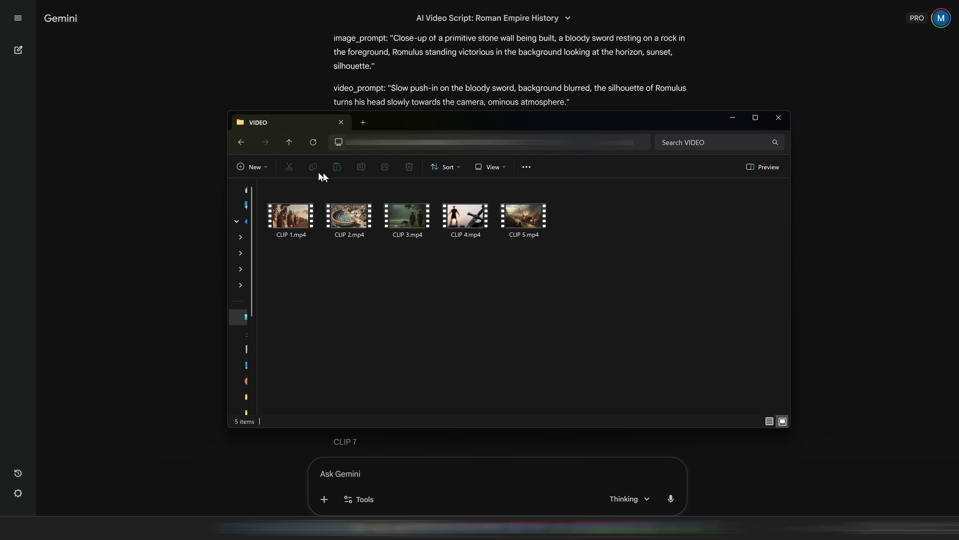
pyautogui.click(173, 152)
pyautogui.scroll(-8, 386, 232)
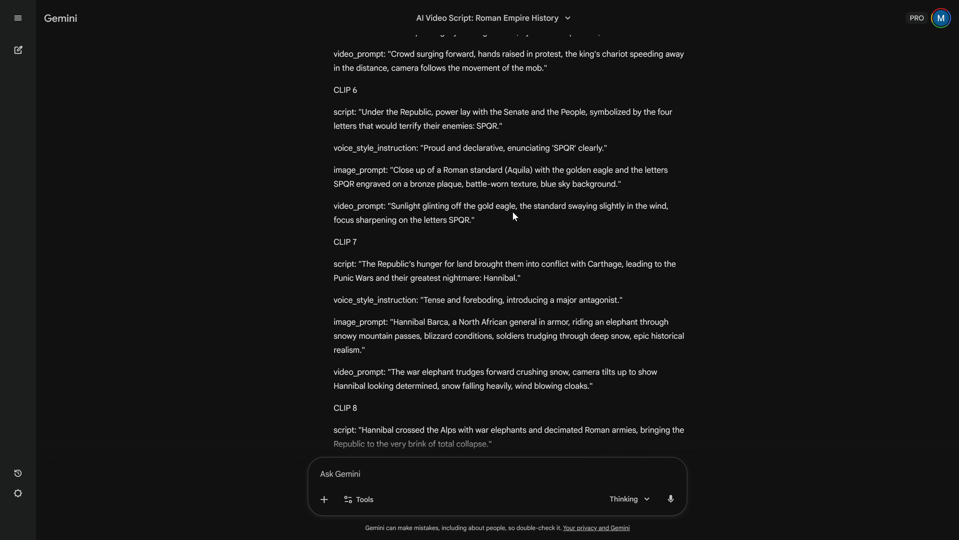
pyautogui.scroll(-9, 386, 233)
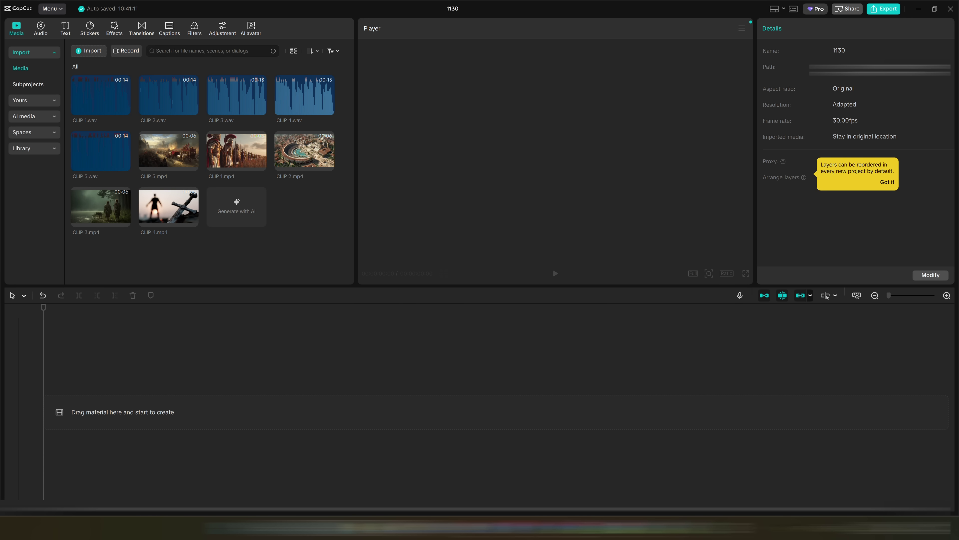
# Place CLIP 1.wav and CLIP 1.mp4 on the timeline, slowing the video to about 0.4x
pyautogui.moveTo(96, 110); pyautogui.dragTo(85, 369)
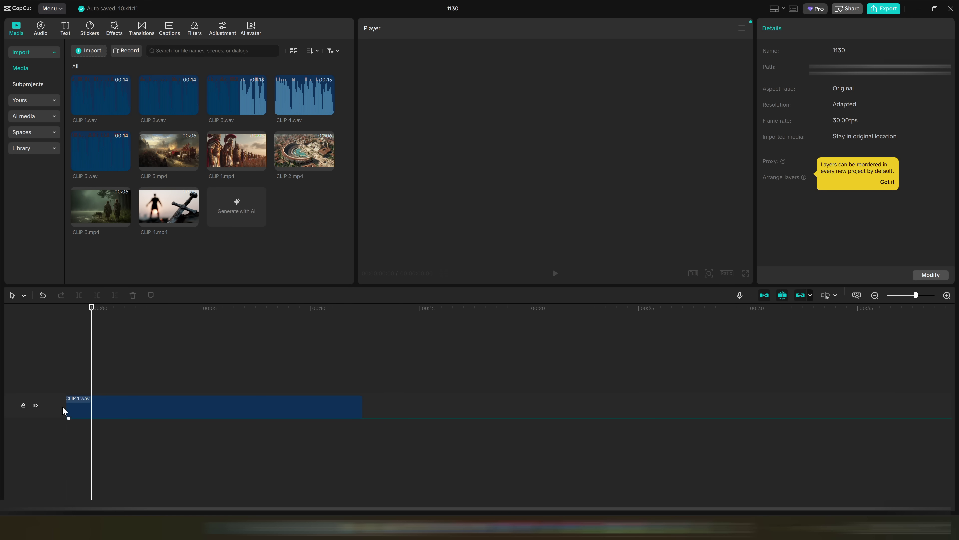
pyautogui.moveTo(227, 157); pyautogui.dragTo(118, 418)
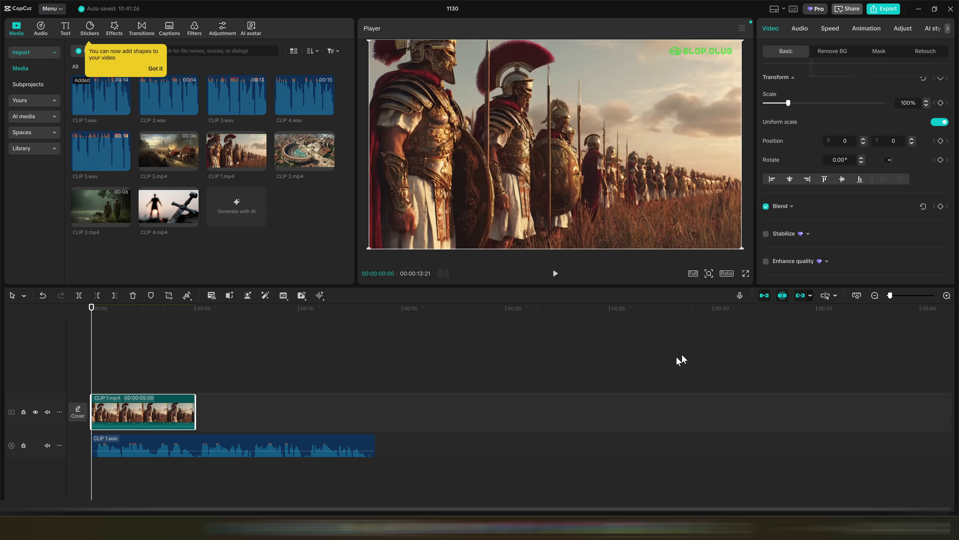
pyautogui.click(831, 30)
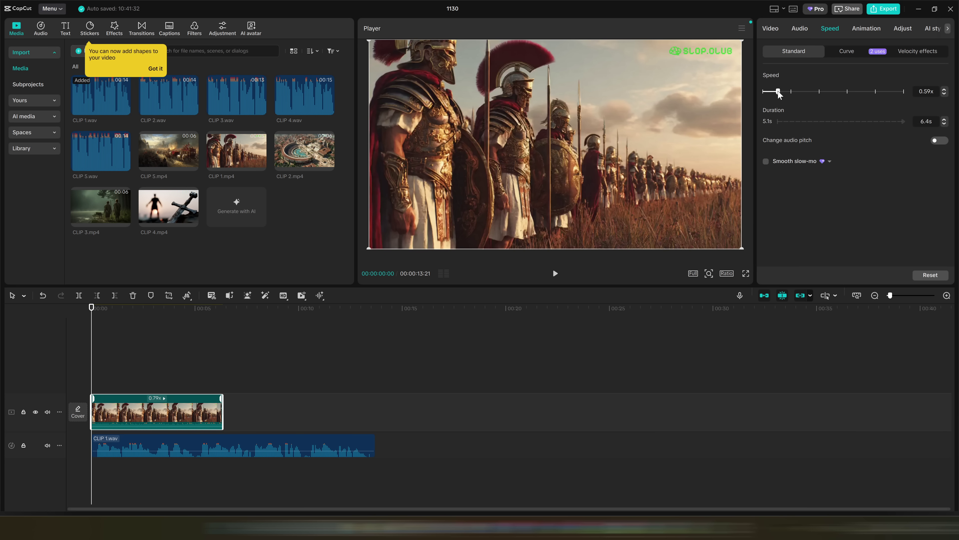
pyautogui.moveTo(778, 94); pyautogui.dragTo(772, 95)
pyautogui.click(761, 34)
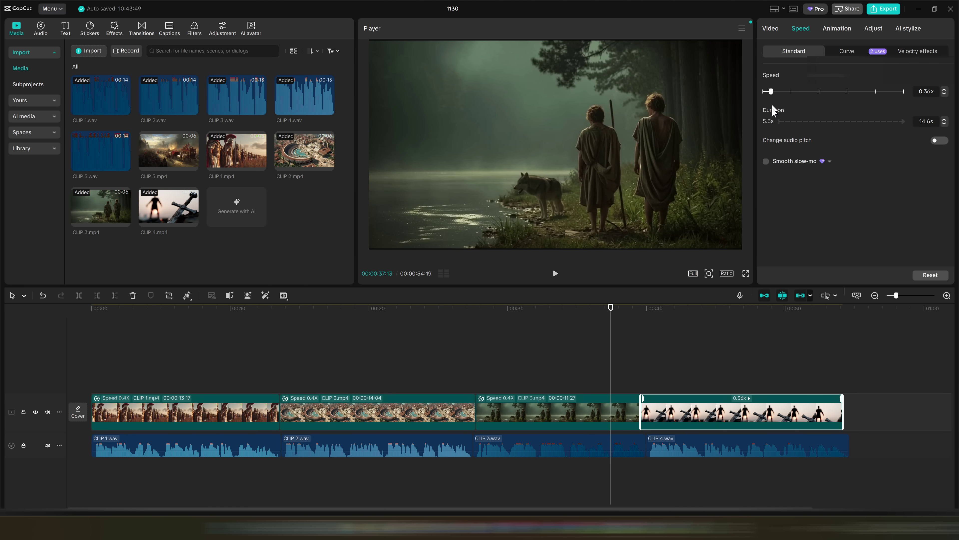
# Add CLIP 5.wav and CLIP 5.mp4 at the end of their tracks
pyautogui.scroll(-2, 649, 364)
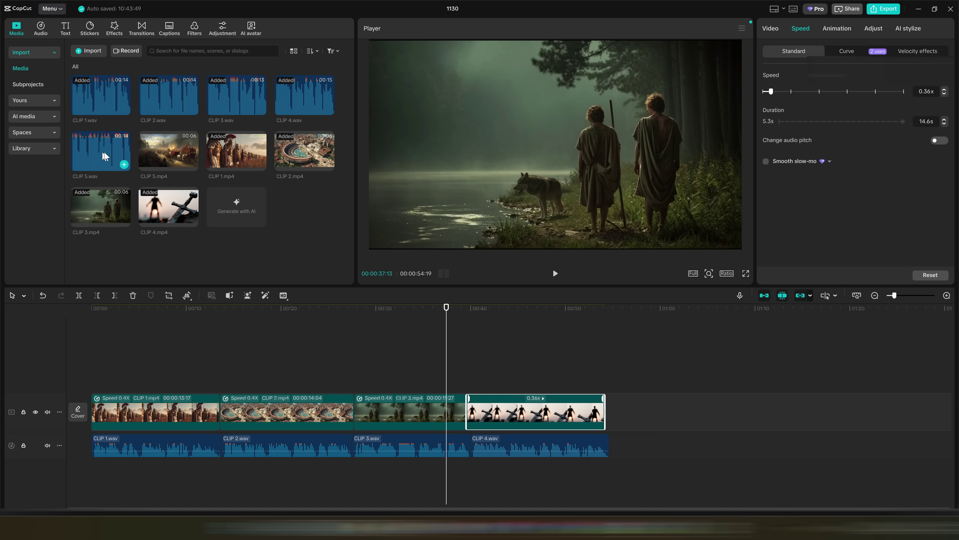
pyautogui.moveTo(106, 151); pyautogui.dragTo(610, 440)
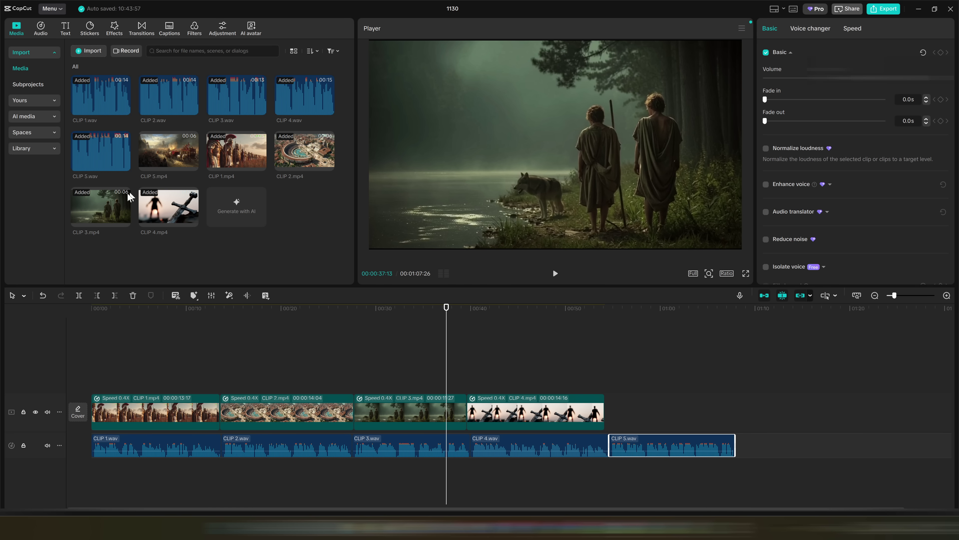
pyautogui.moveTo(181, 157); pyautogui.dragTo(619, 410)
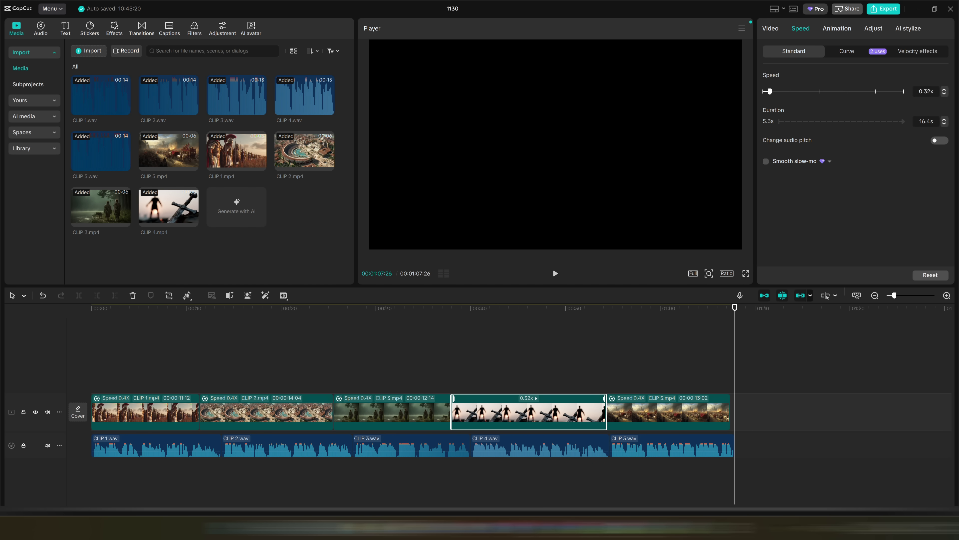
# Review the retimed video clips against their narrations on the 1:07 timeline
pyautogui.scroll(-2, 364, 317)
# Scrub the preview back to about 30 seconds to check the sync
pyautogui.moveTo(377, 317); pyautogui.dragTo(213, 371)
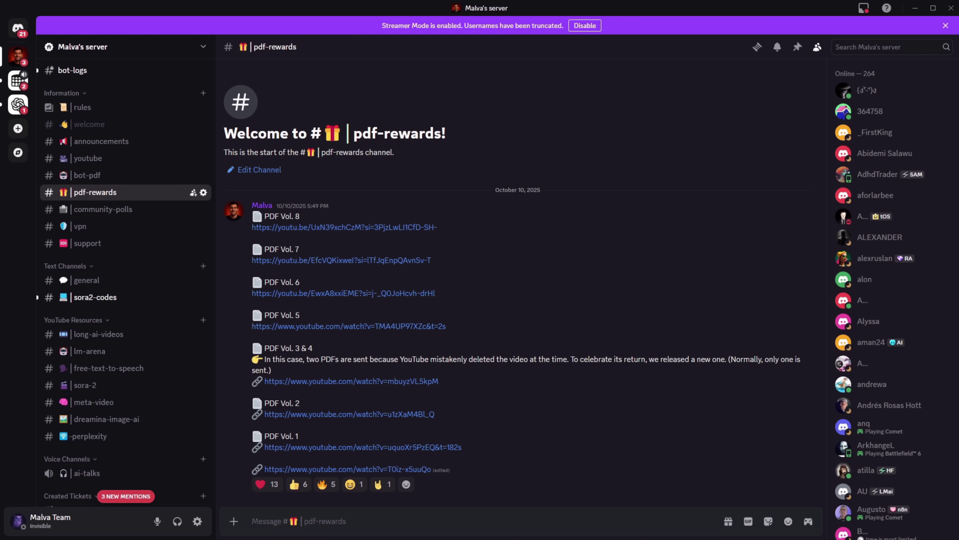
# Browse the lm-arena, sora-2 and meta-video channels and look over the PDF guide's title
pyautogui.click(104, 354)
pyautogui.click(106, 388)
pyautogui.click(109, 405)
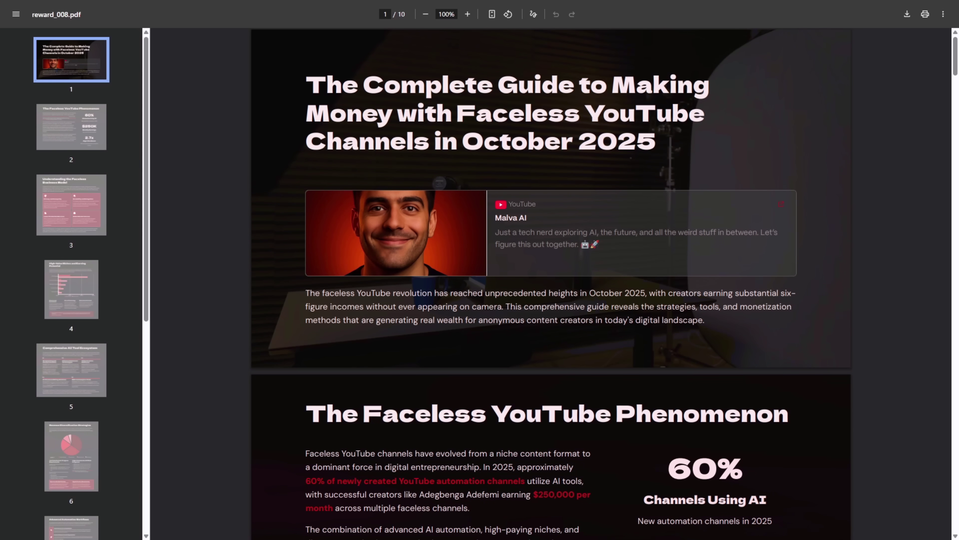
pyautogui.moveTo(325, 87); pyautogui.dragTo(426, 107)
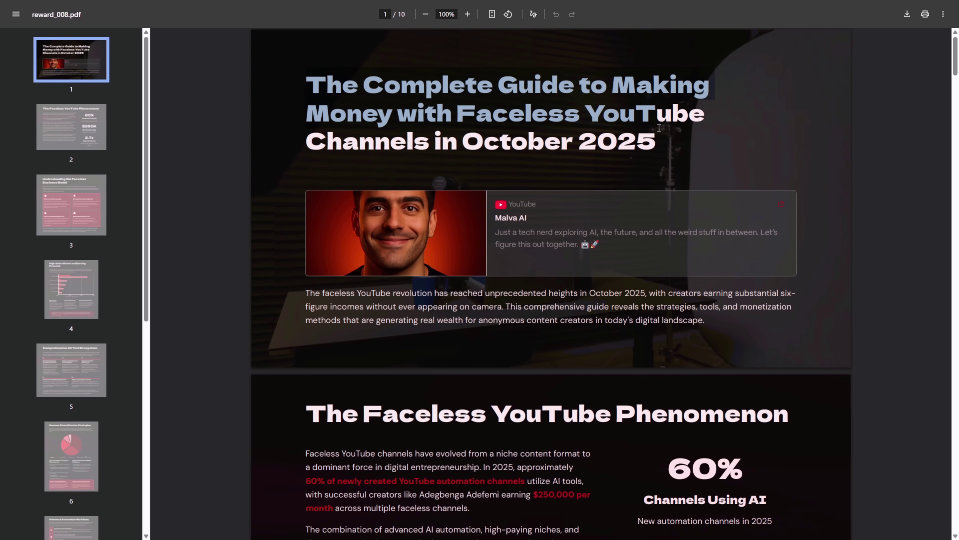
pyautogui.moveTo(659, 128); pyautogui.dragTo(697, 148)
pyautogui.click(745, 167)
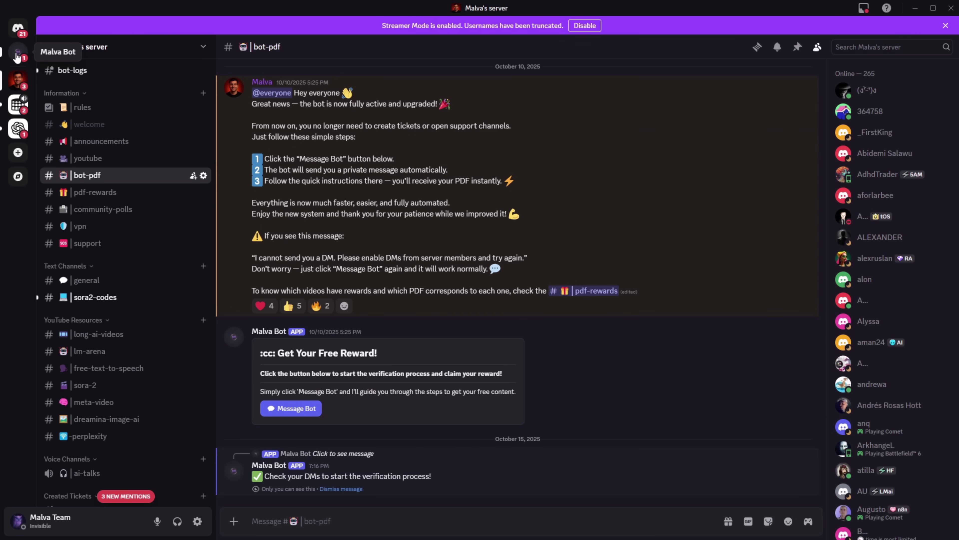
# Open the reward bot's direct messages and inspect the YouTube engagement screenshot
pyautogui.click(18, 52)
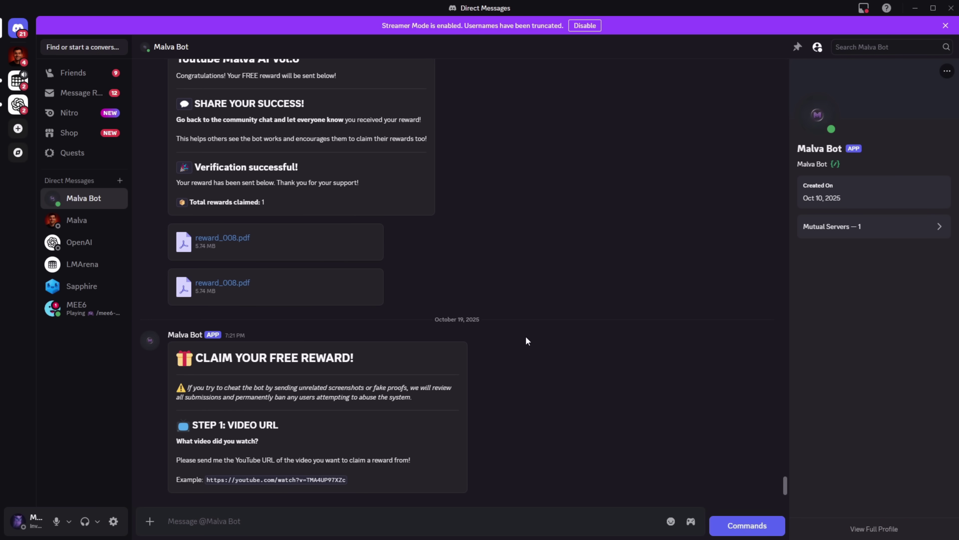
pyautogui.click(414, 401)
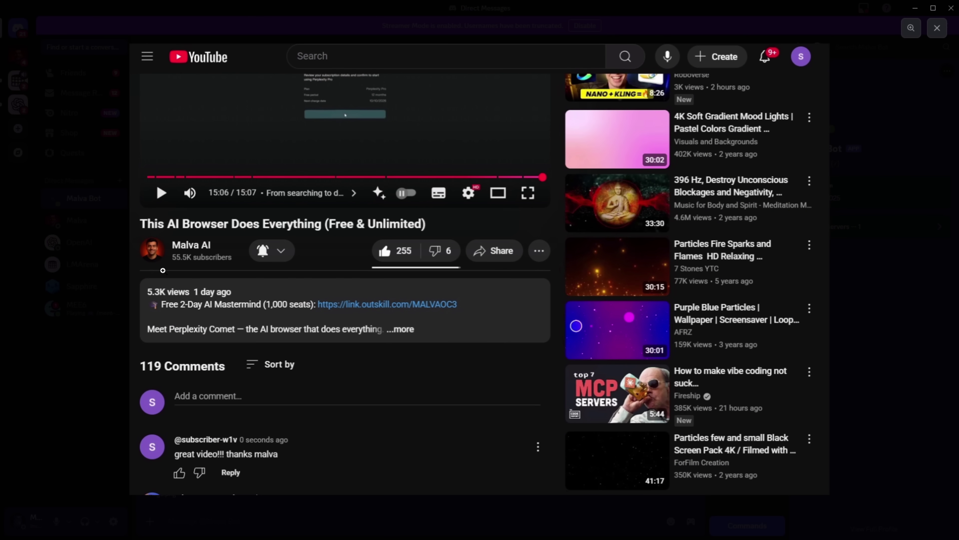
pyautogui.press('Escape')
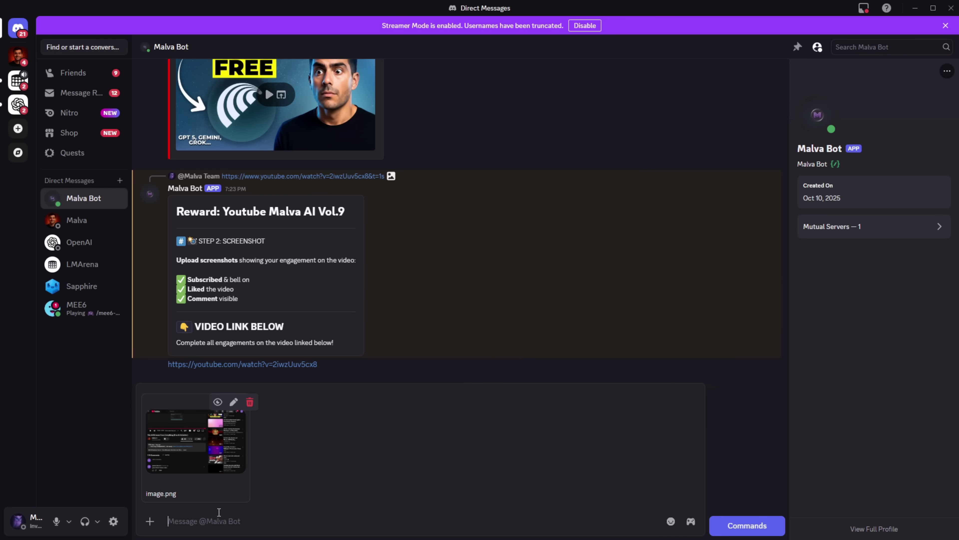